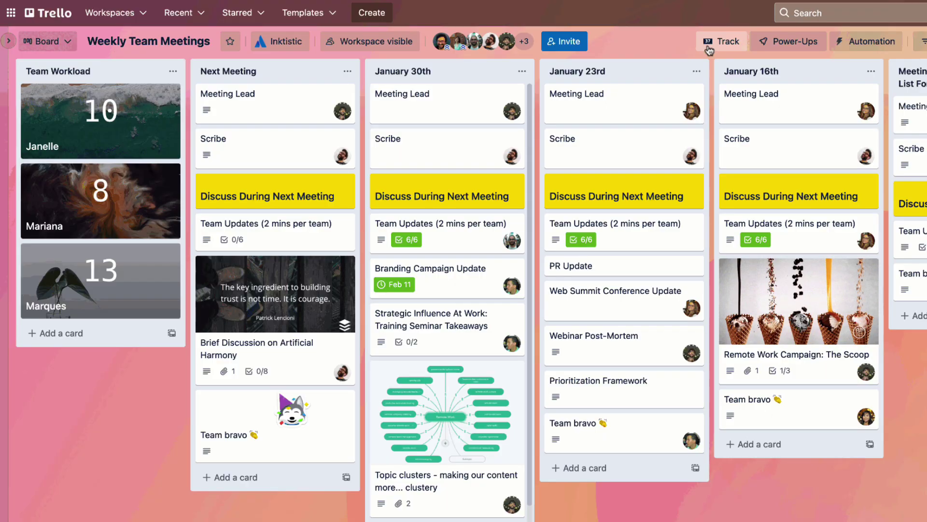
Step: Add a To Do list to the Taco Truck board and open the Menu testing card
left_click(708, 49)
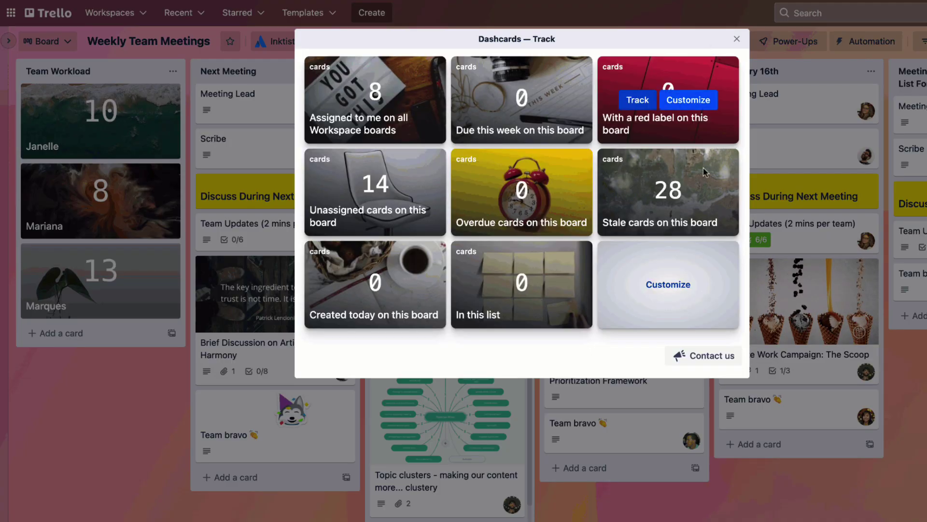
left_click(685, 287)
triple_click(610, 94)
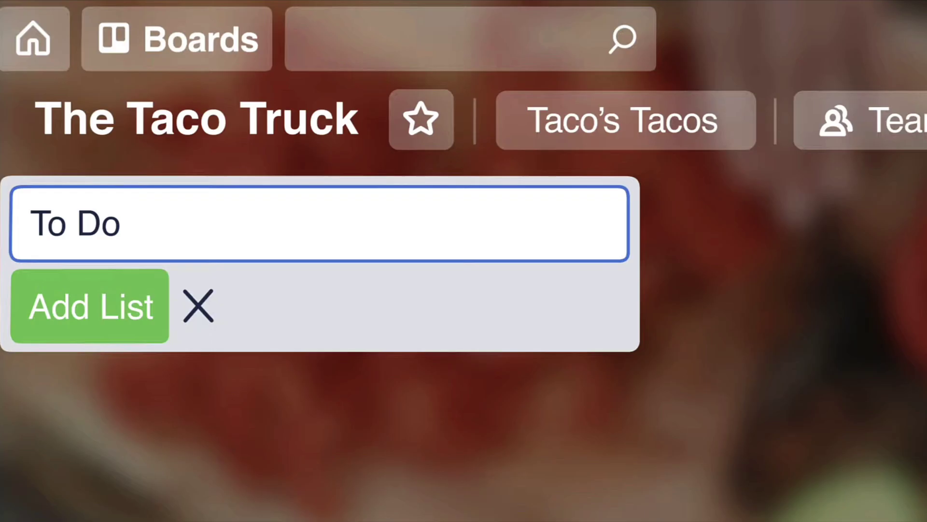
key("Return")
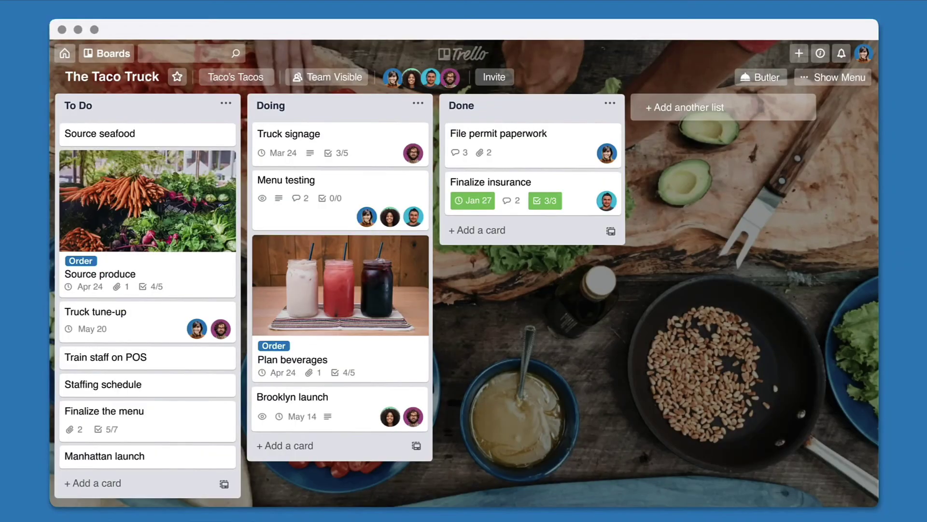
left_click(335, 212)
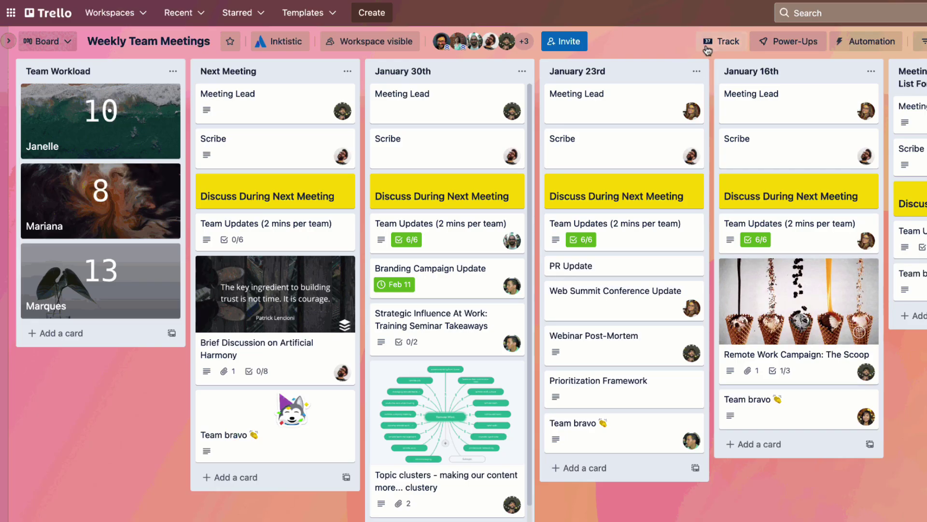
Step: Start a custom dashcard with the green hills photo as its background
left_click(707, 47)
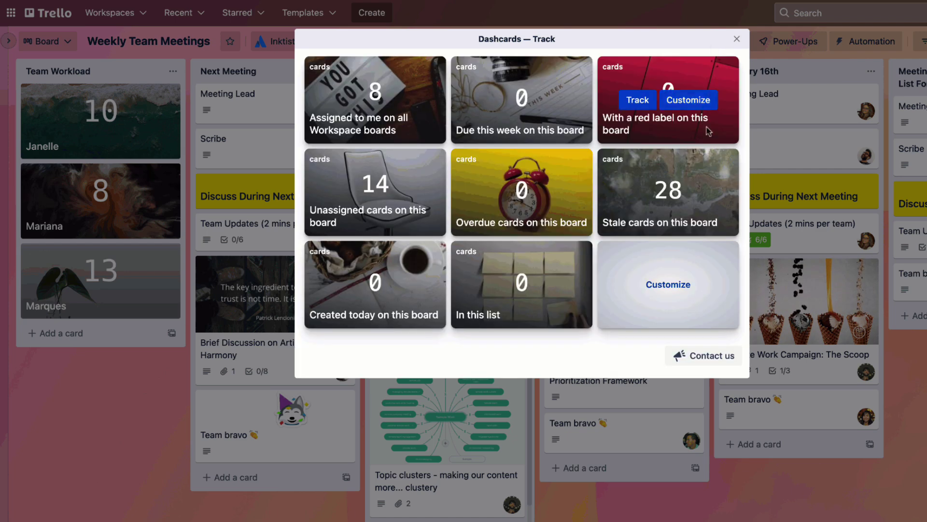
left_click(689, 287)
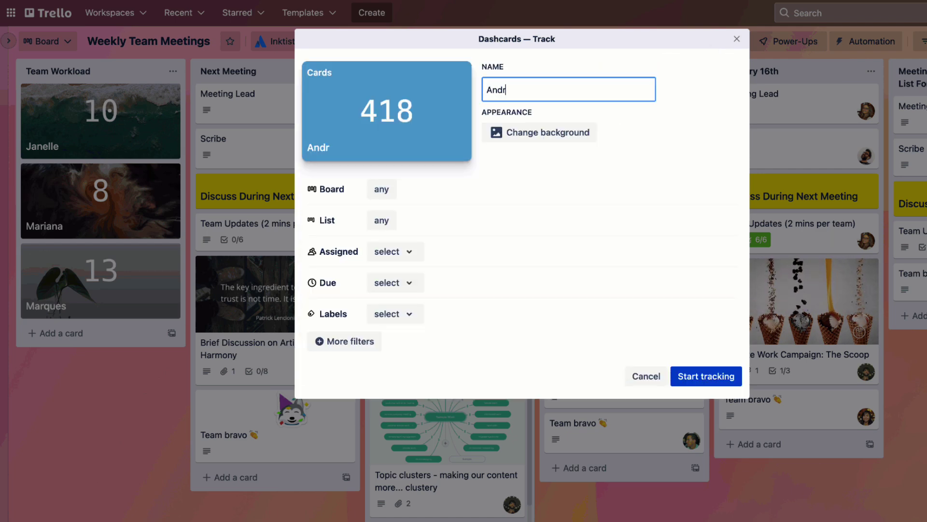
left_click(570, 132)
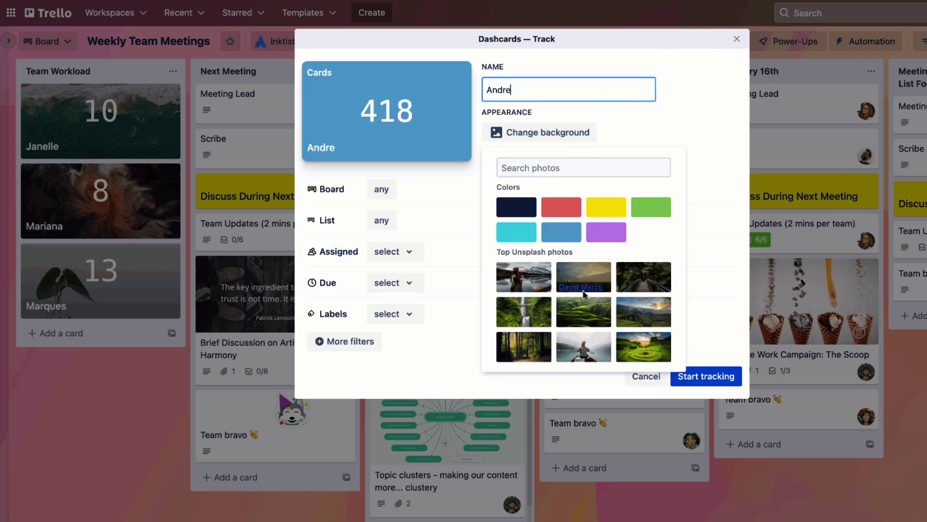
left_click(583, 312)
left_click(437, 236)
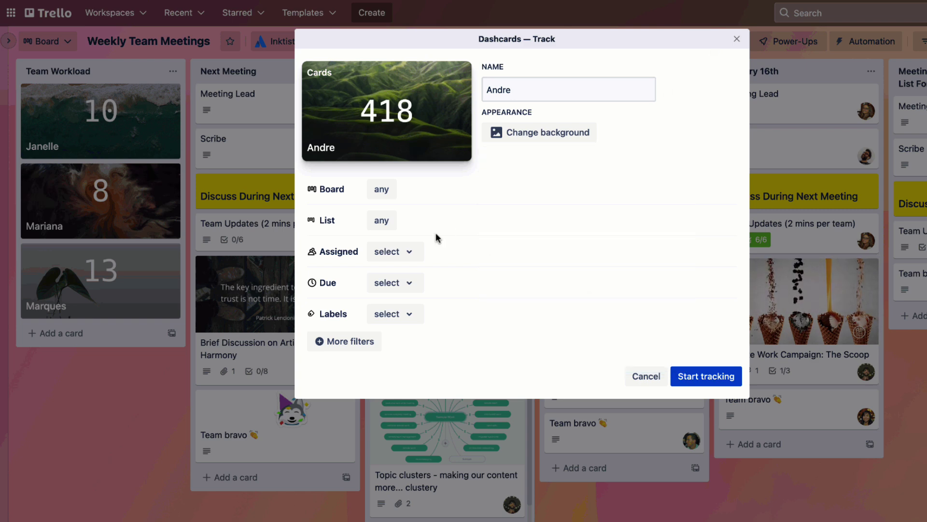
Step: Filter the dashcard to cards assigned to one member and due in the future, then start tracking
left_click(417, 253)
left_click(414, 302)
left_click(477, 260)
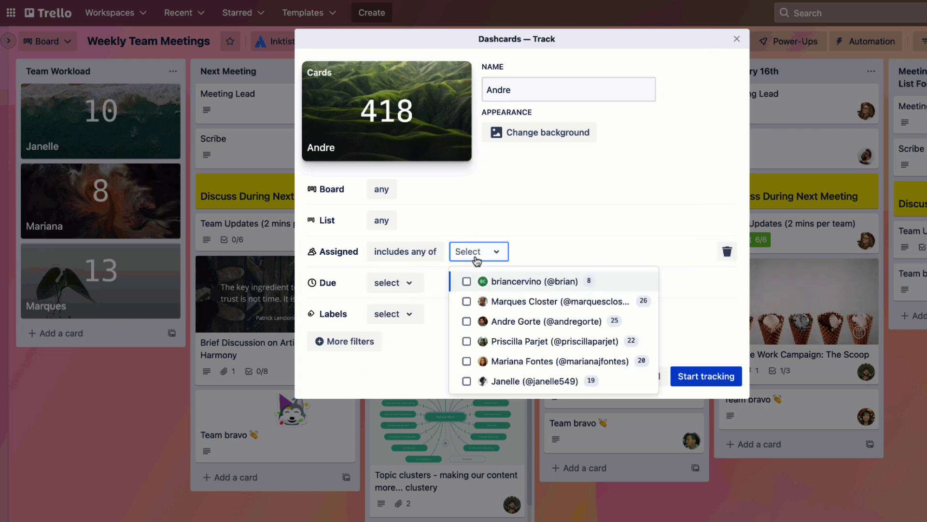
left_click(467, 322)
left_click(434, 296)
left_click(414, 287)
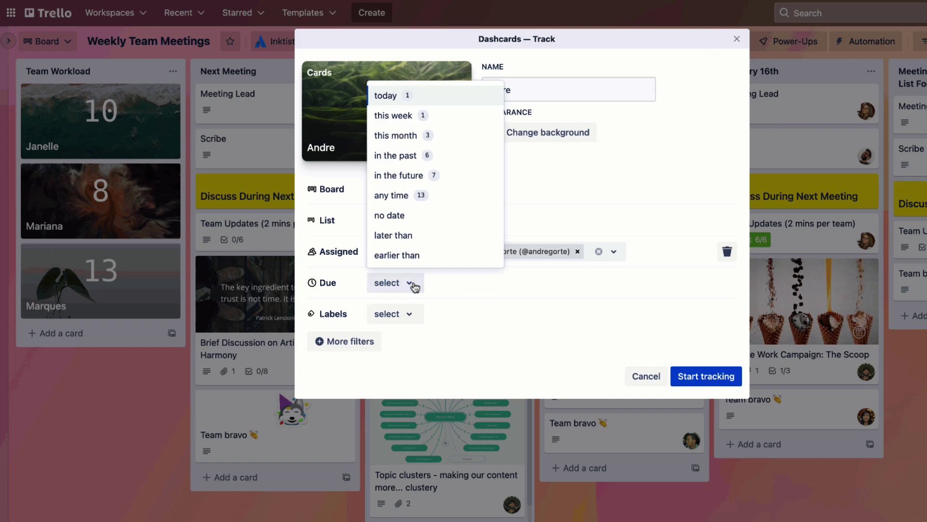
left_click(410, 175)
left_click(710, 375)
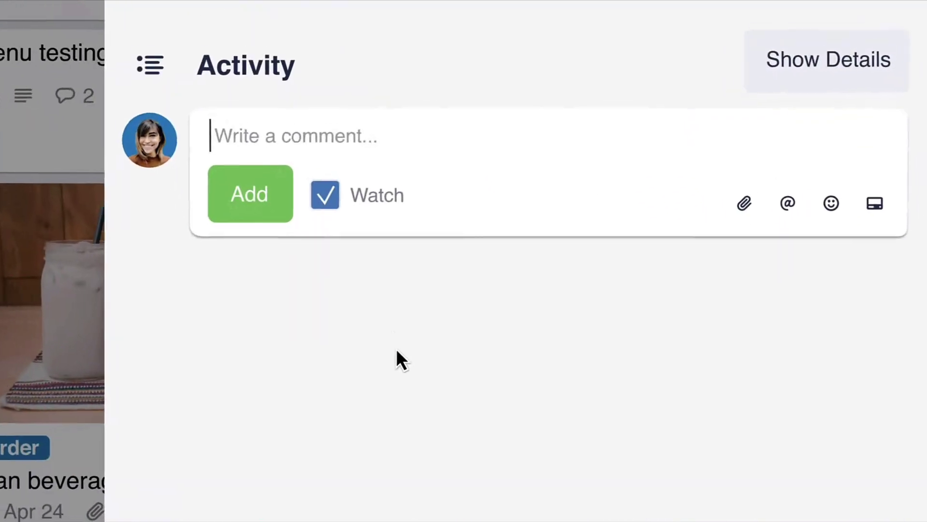
Step: Comment 'Can't wait to see the menu' on the Menu testing card
type("Can't wait to see the menu")
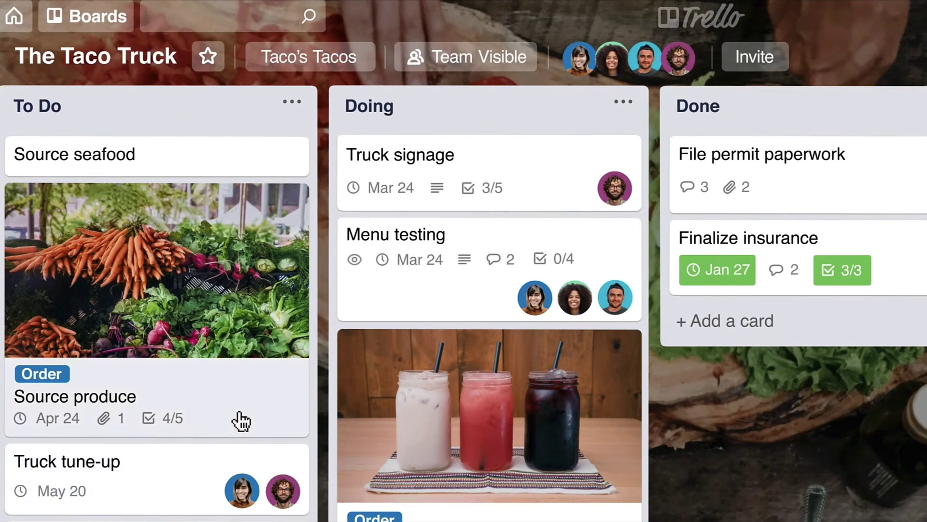
Step: Move the Source produce card into the Doing list
left_click_drag(238, 420, 540, 326)
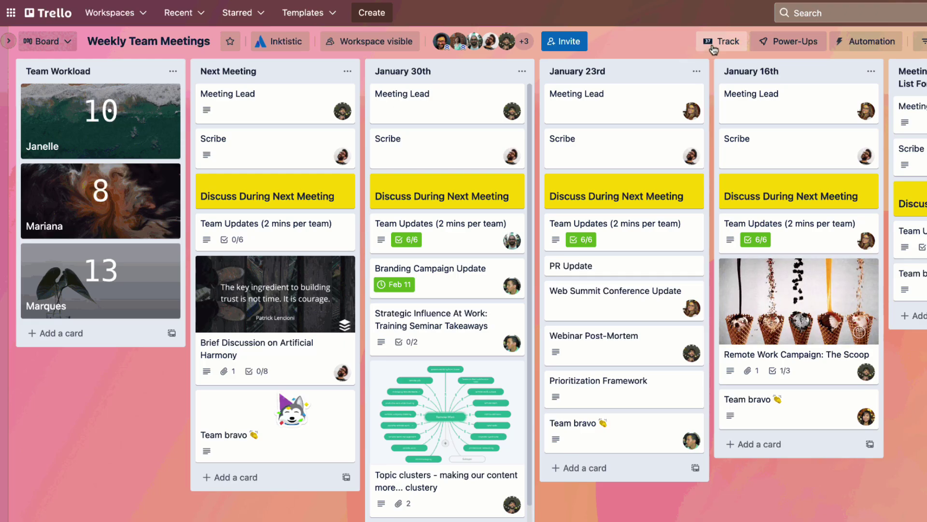
Step: Begin a custom dashcard using the green hills Unsplash photo as background
left_click(713, 43)
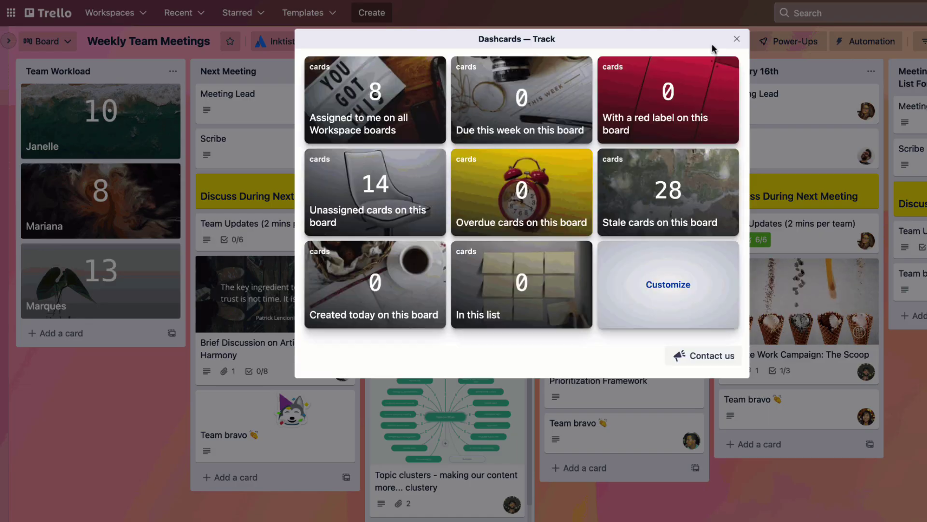
left_click(688, 286)
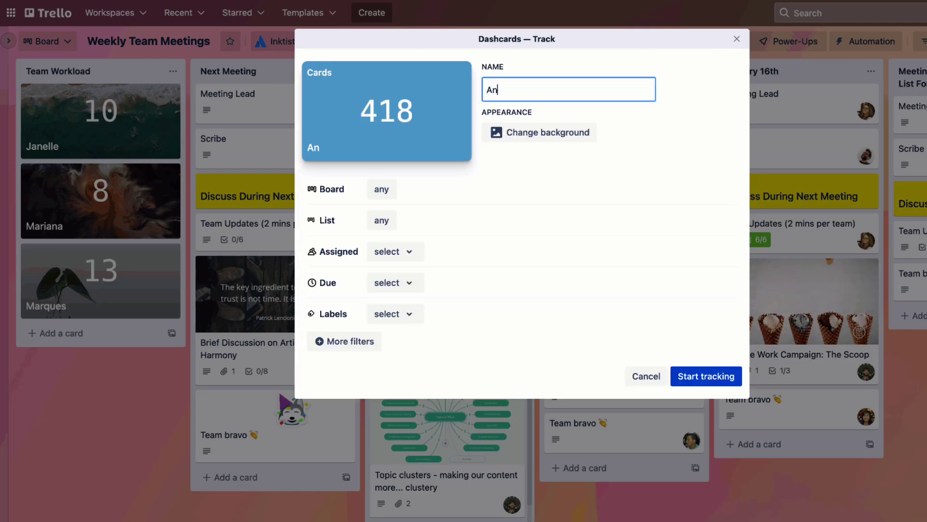
left_click(574, 135)
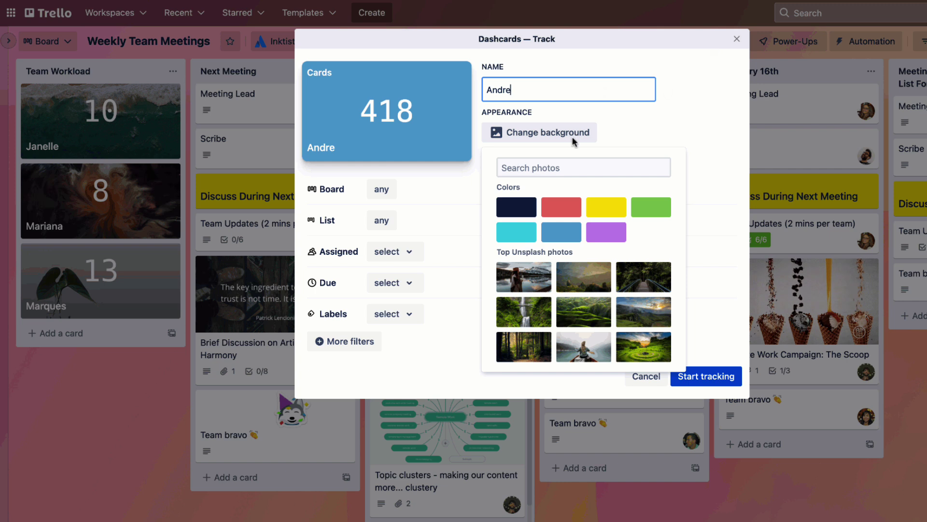
left_click(583, 312)
left_click(460, 230)
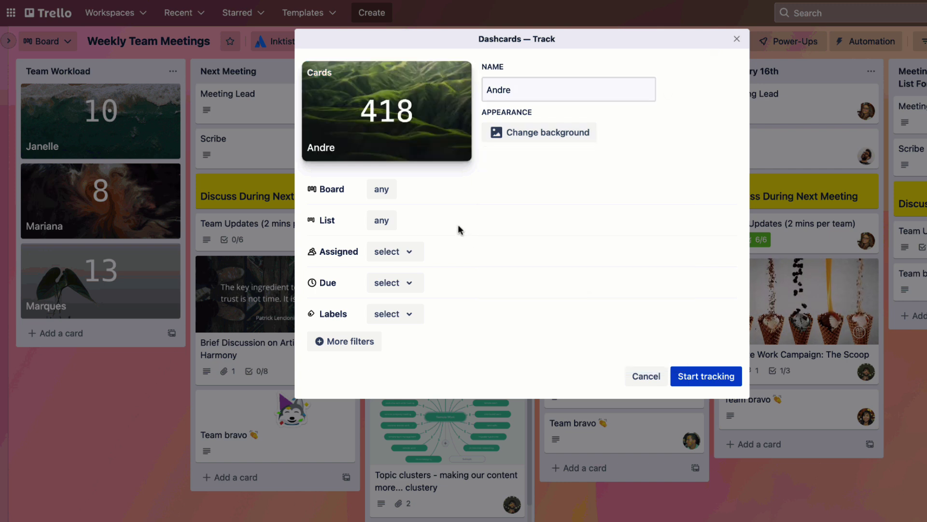
Step: Set Assigned to include any of one member and Due to in the future, then start tracking
left_click(417, 252)
left_click(416, 302)
left_click(477, 252)
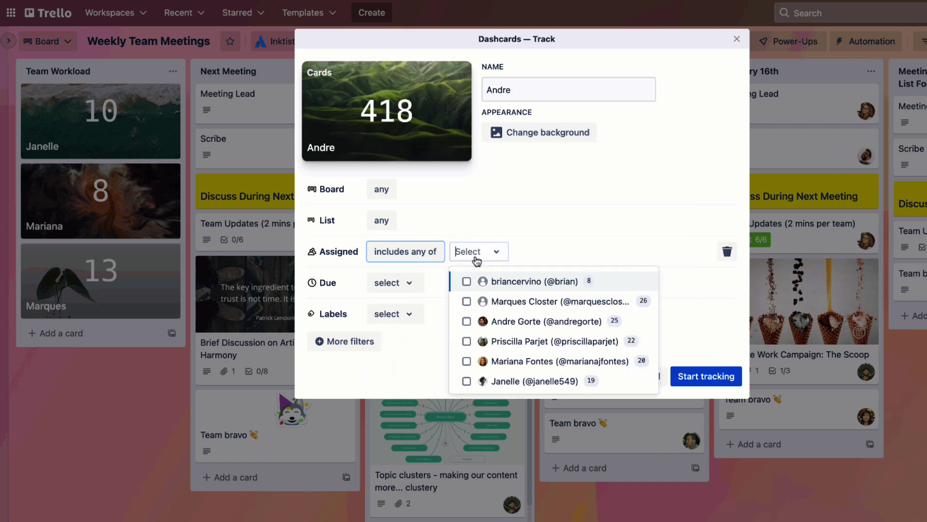
left_click(531, 321)
left_click(459, 232)
left_click(412, 284)
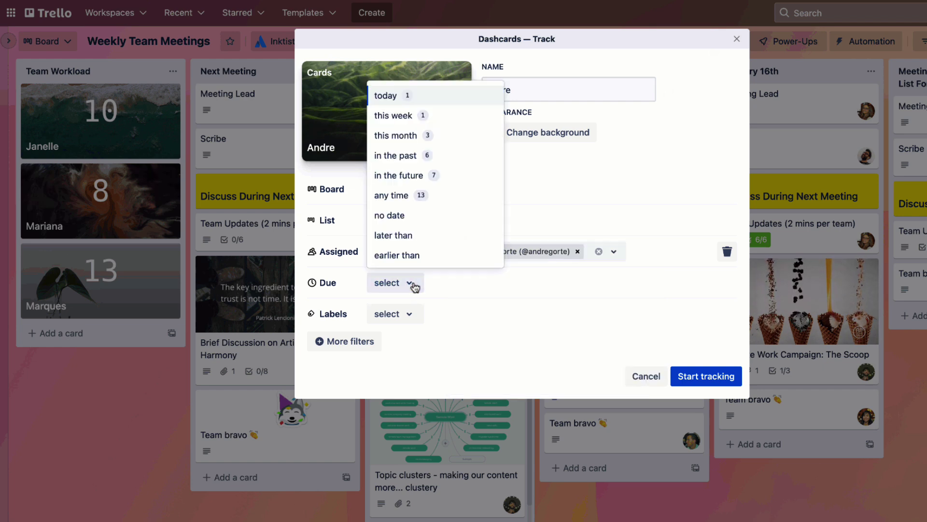
left_click(411, 180)
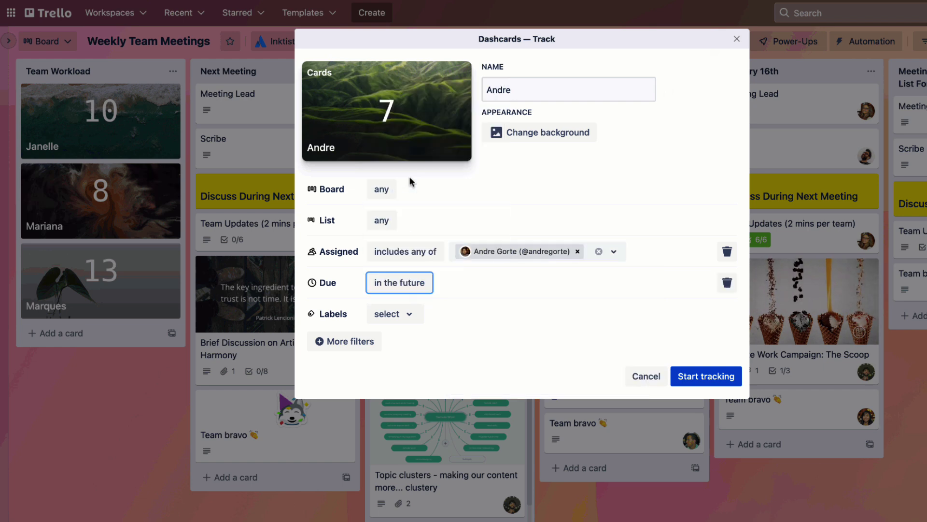
left_click(706, 378)
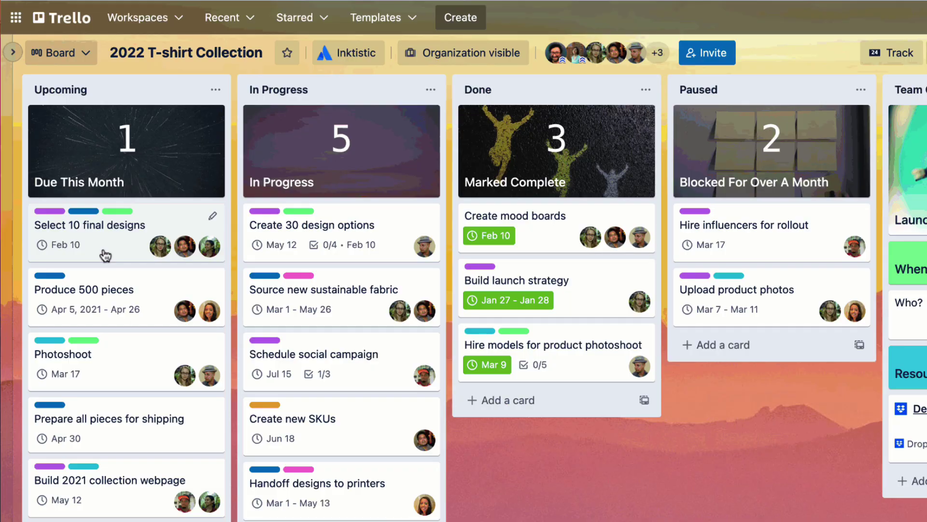
Step: Drag Select 10 final designs from Upcoming to the top of In Progress
left_click_drag(105, 255, 298, 214)
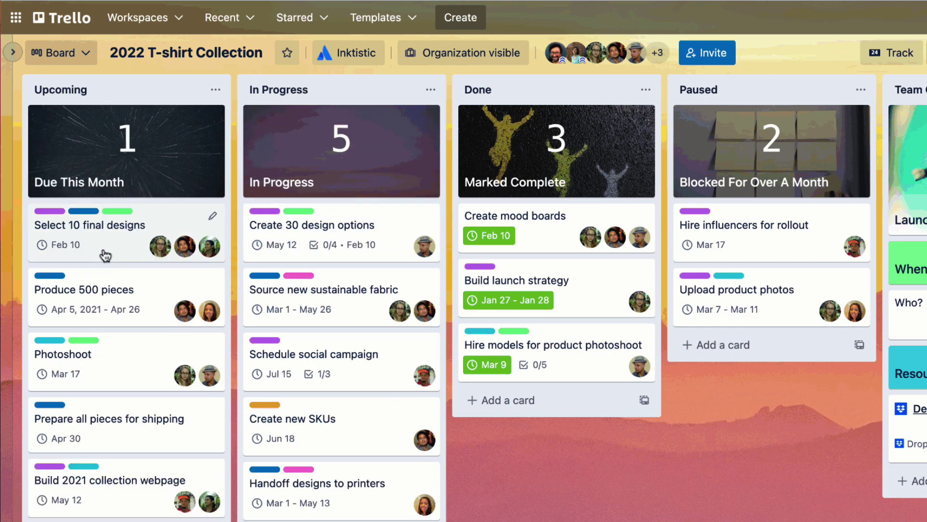
left_click_drag(105, 236, 298, 213)
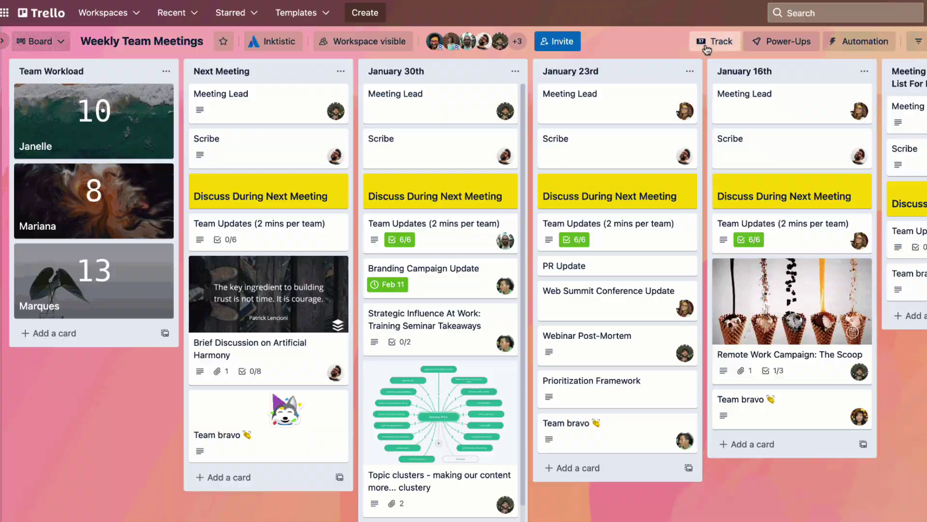
Step: Create a custom dashcard, replace its default name, and give it the green hills photo background
left_click(706, 47)
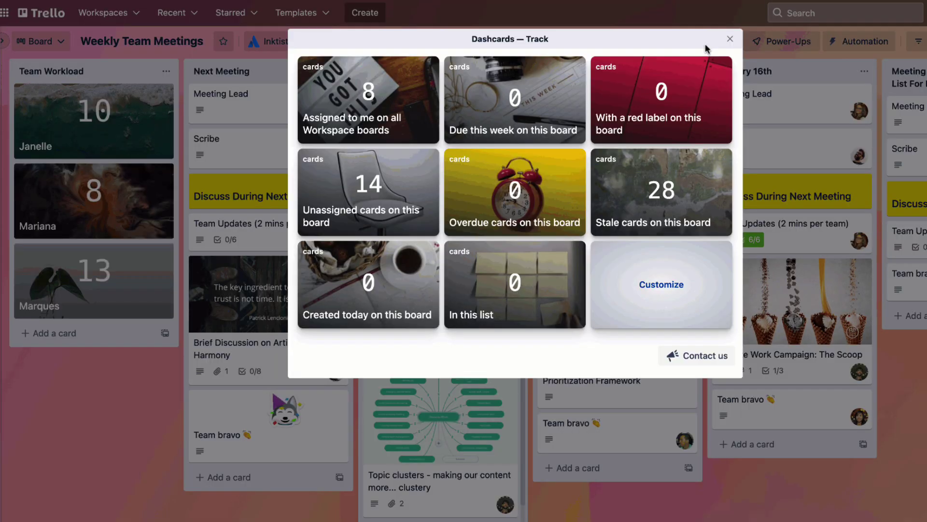
left_click(681, 286)
triple_click(602, 88)
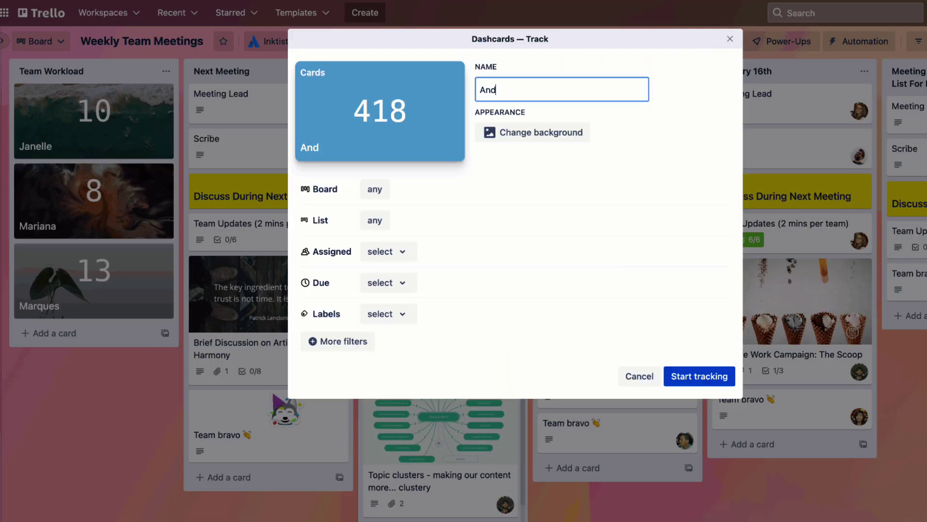
left_click(567, 136)
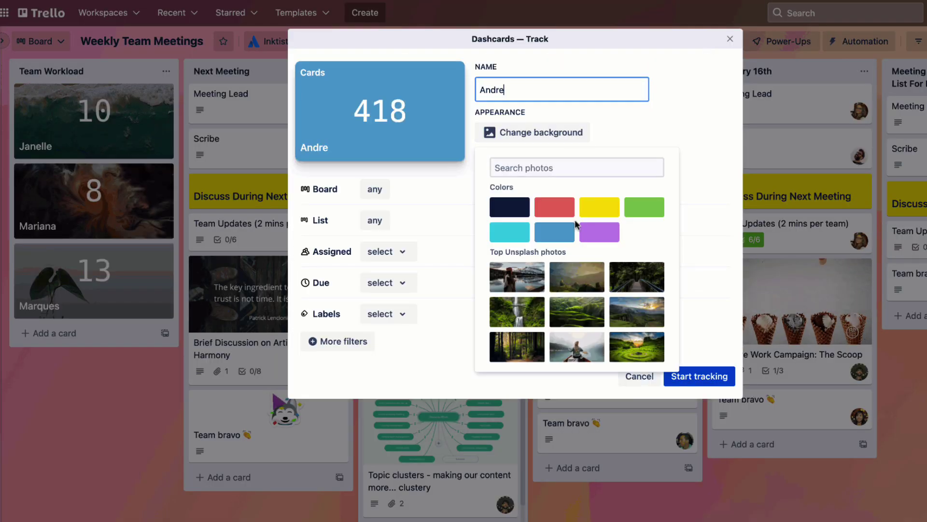
left_click(577, 313)
left_click(453, 229)
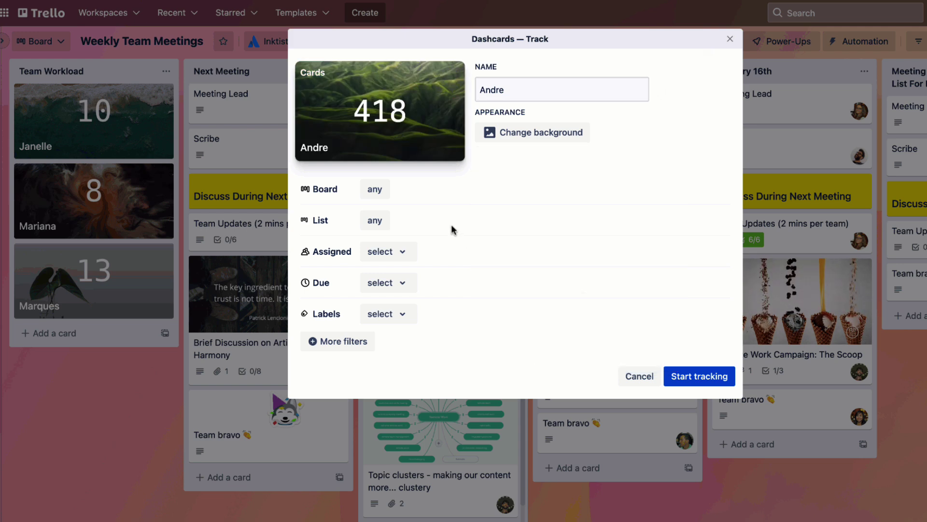
Step: Limit it to one member's assigned cards due in the future and save it to the board
left_click(411, 252)
left_click(408, 301)
left_click(468, 254)
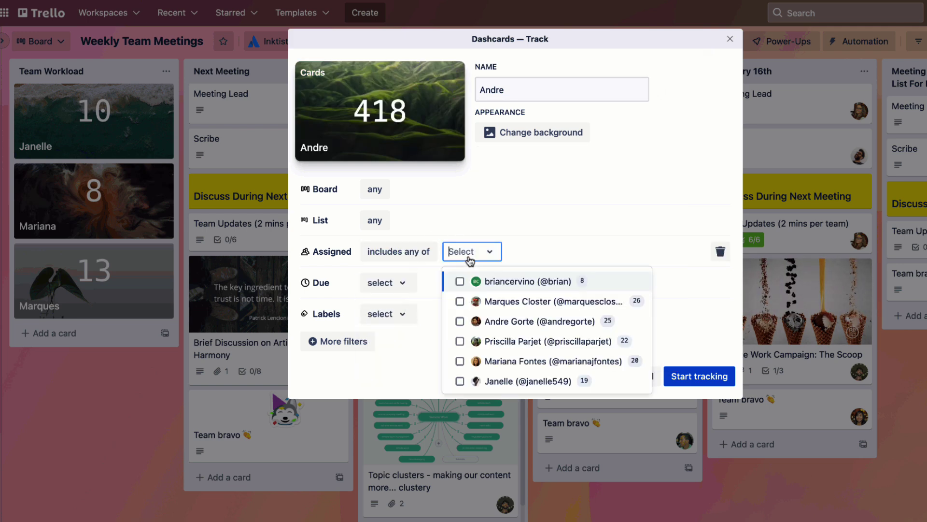
left_click(454, 320)
left_click(451, 232)
left_click(403, 284)
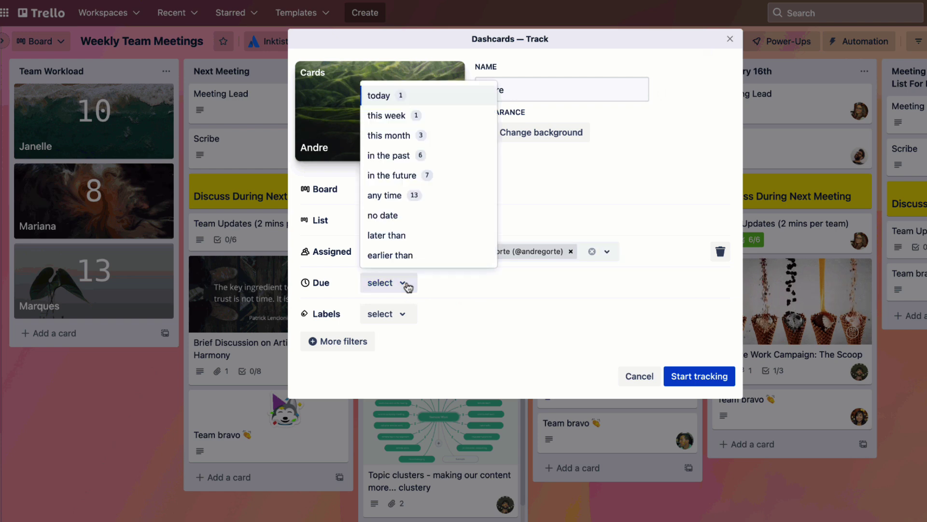
left_click(403, 178)
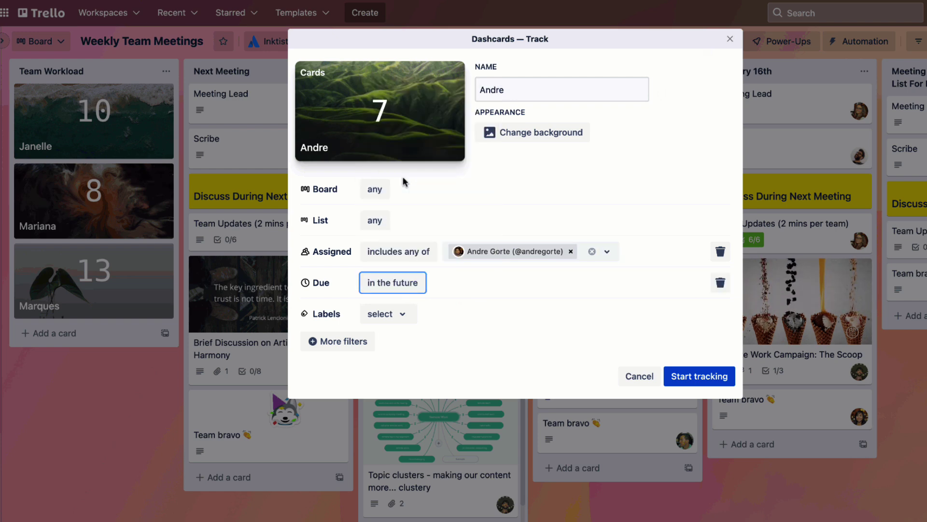
left_click(699, 379)
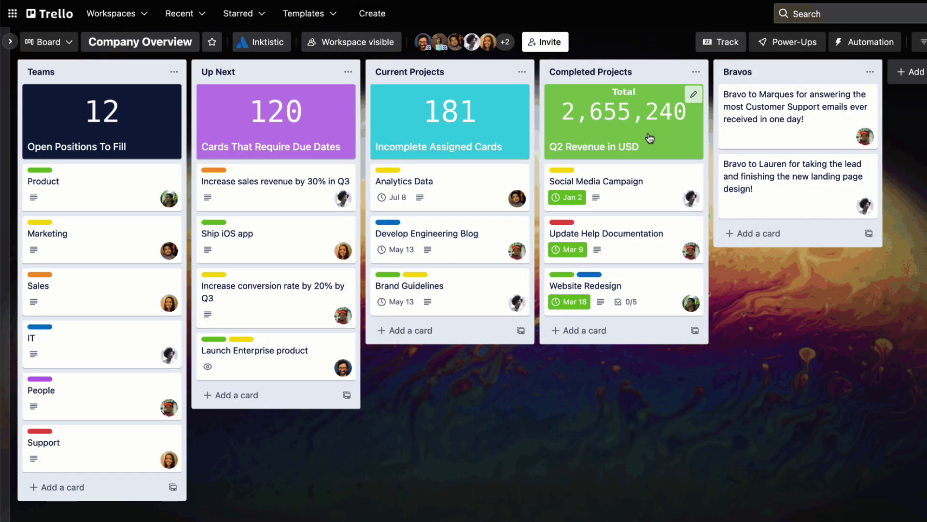
Step: Open the Q2 Revenue in USD dashcard's full table and sort it by Total, highest first
left_click(650, 139)
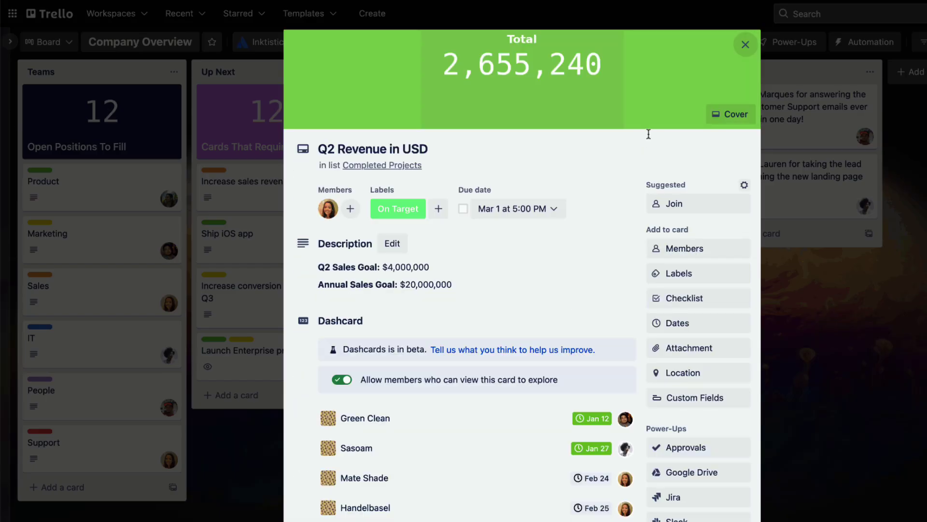
scroll(625, 185, "down", 5)
scroll(625, 188, "down", 3)
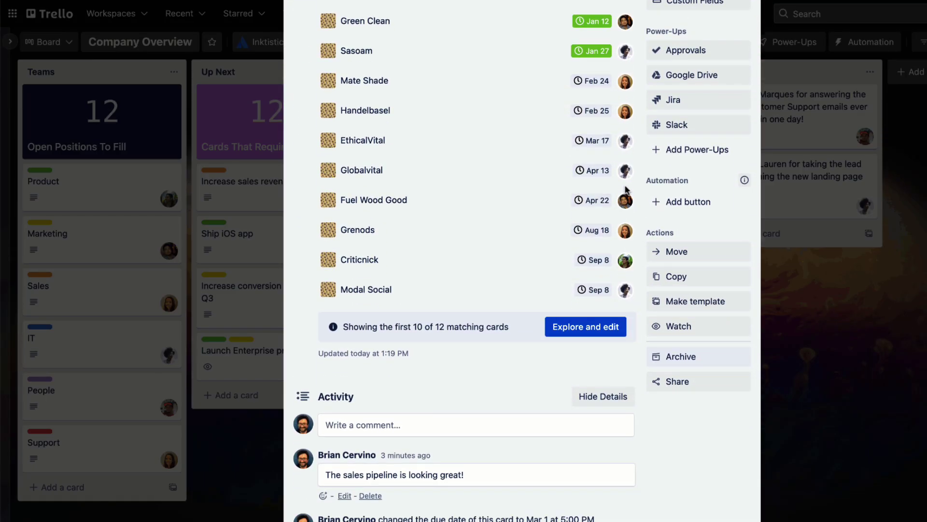
left_click(596, 326)
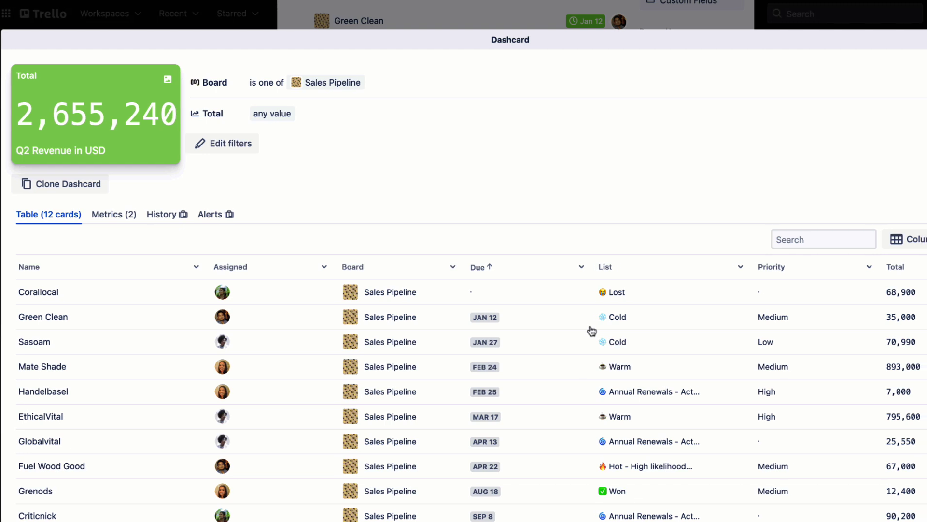
left_click(910, 272)
left_click(850, 325)
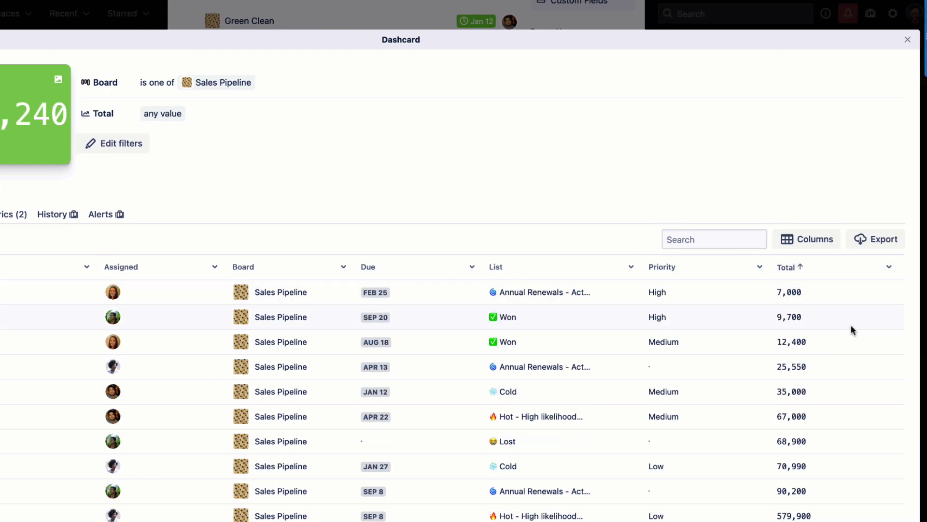
left_click(848, 271)
left_click(857, 325)
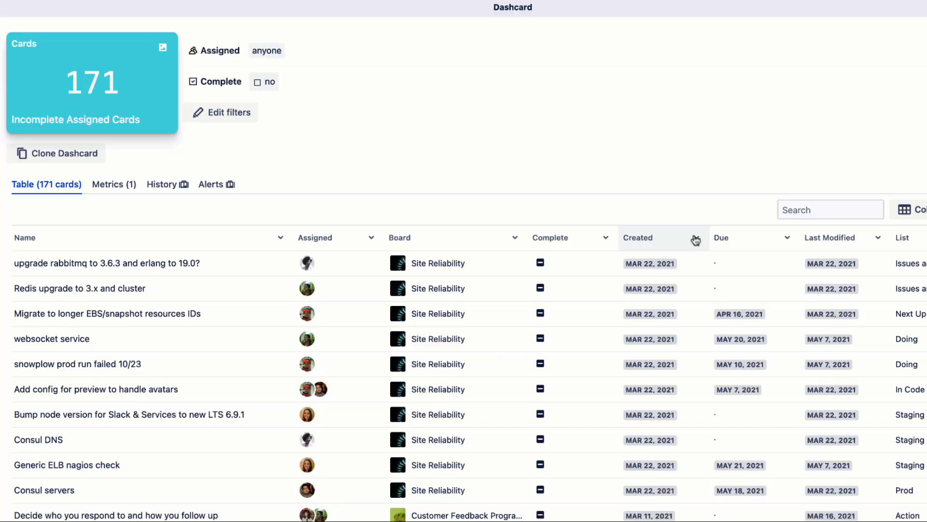
Step: Visualize the Created column as a Cards by created heatmap
left_click(696, 238)
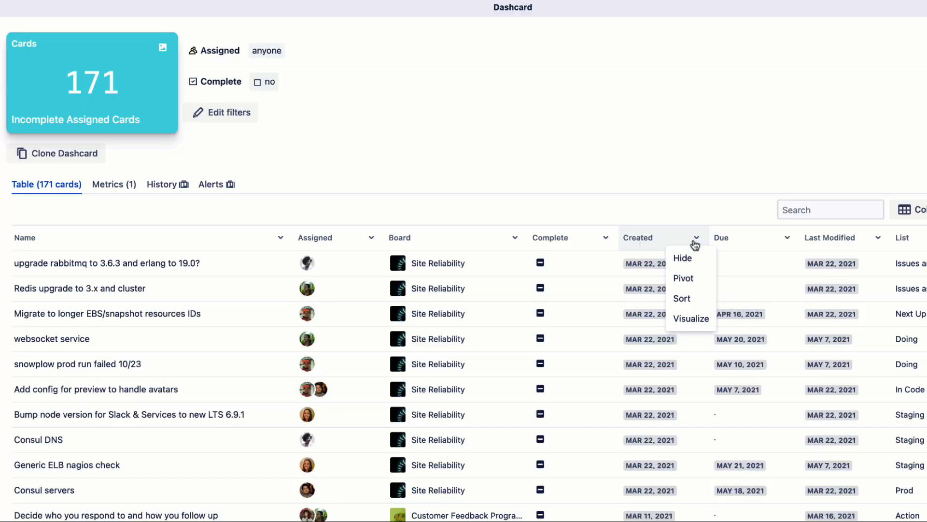
left_click(691, 318)
mouse_move(239, 285)
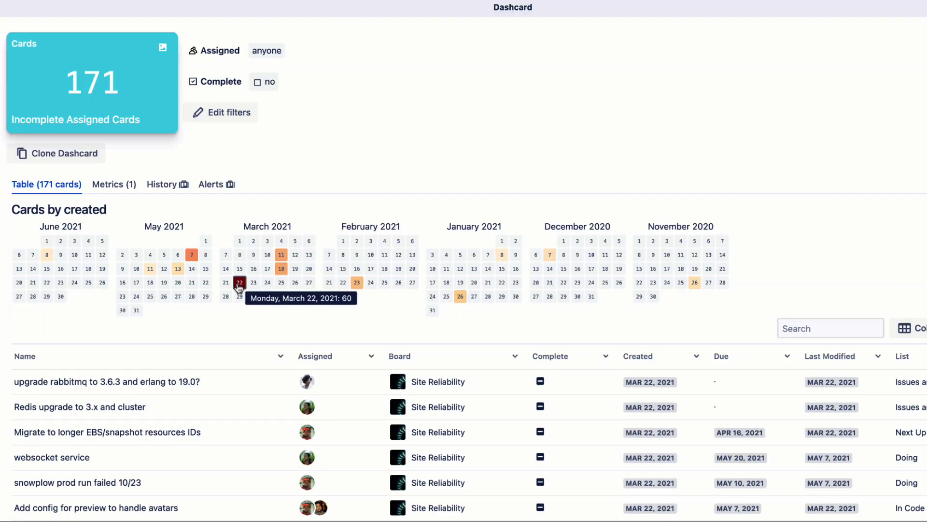
Step: Chart the cards by assignee and filter the table to one member's cards
scroll(242, 401, "down", 3)
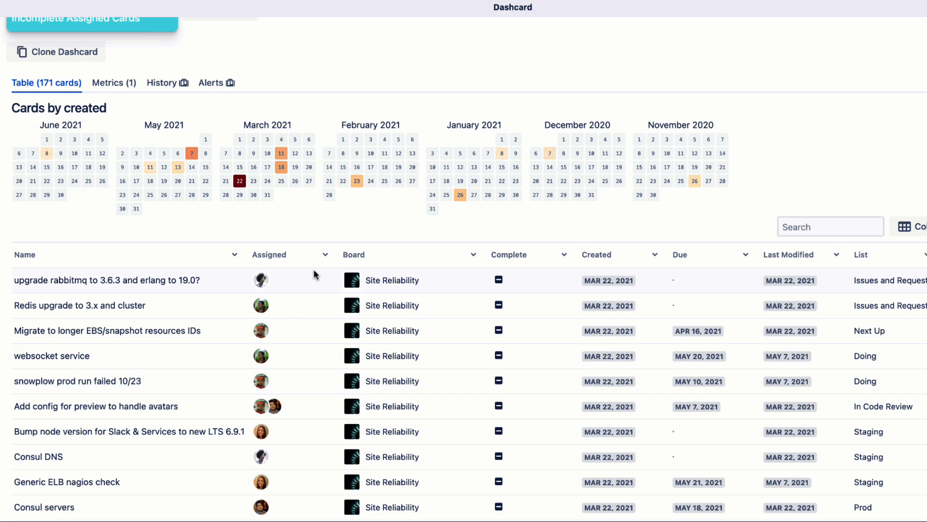
left_click(321, 262)
left_click(320, 313)
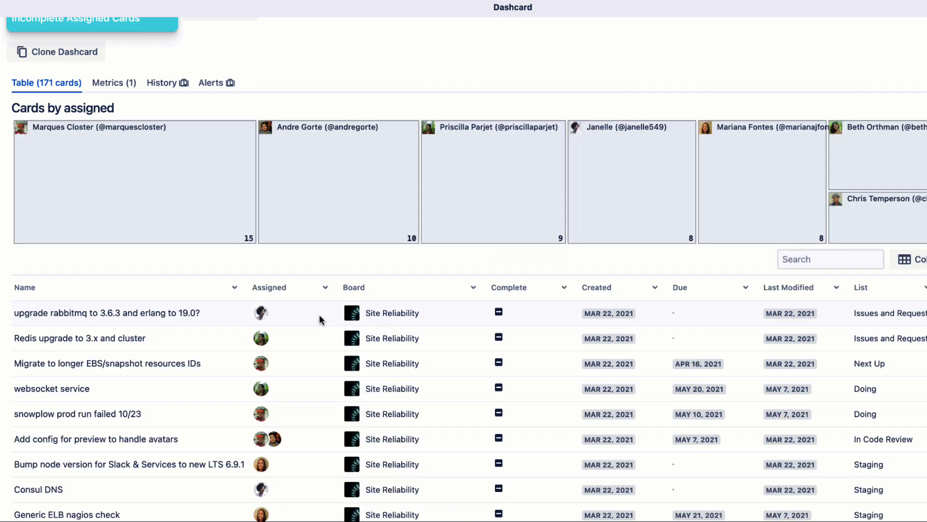
left_click(189, 217)
scroll(244, 360, "down", 1)
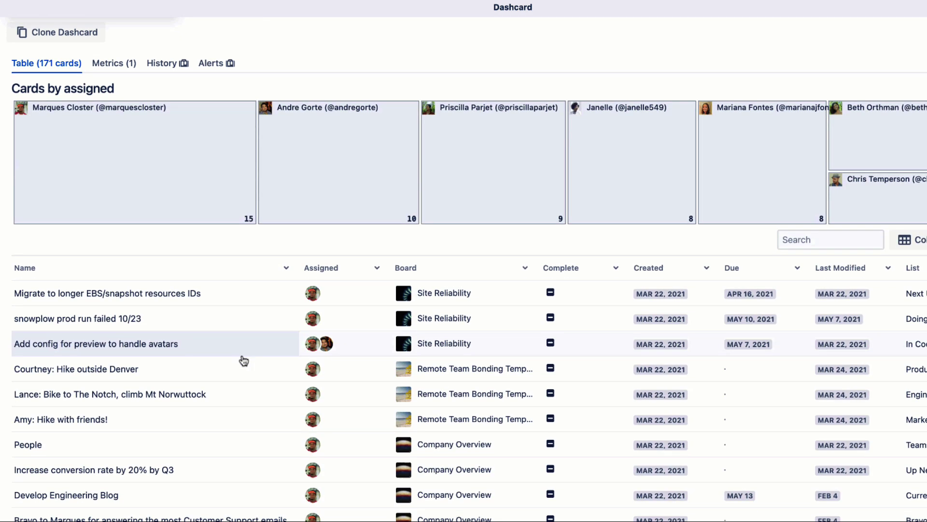
scroll(244, 360, "down", 1)
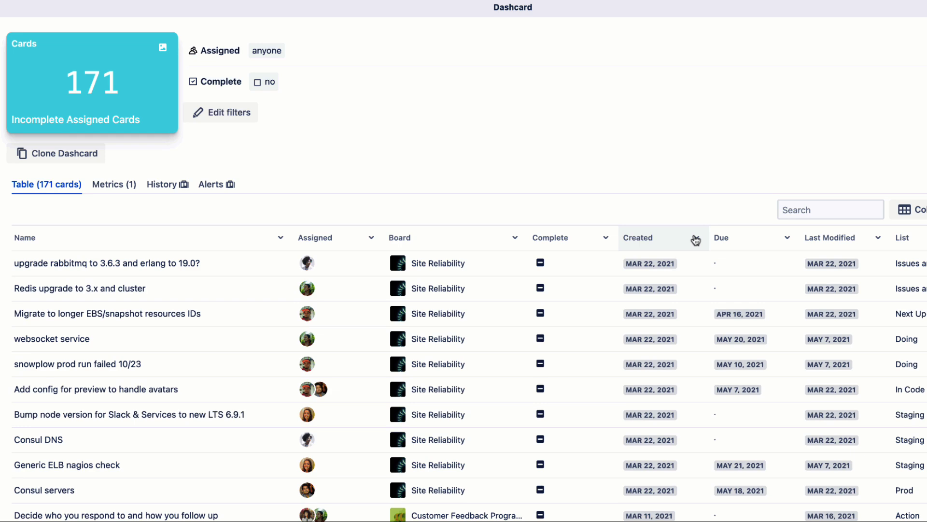
Step: Switch back to the Created column's calendar heatmap visualization
left_click(696, 238)
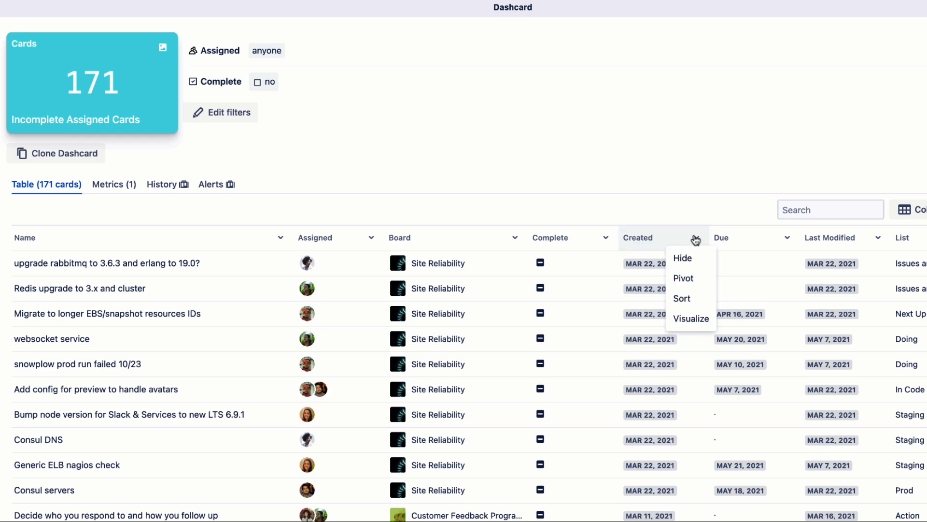
left_click(692, 318)
mouse_move(239, 286)
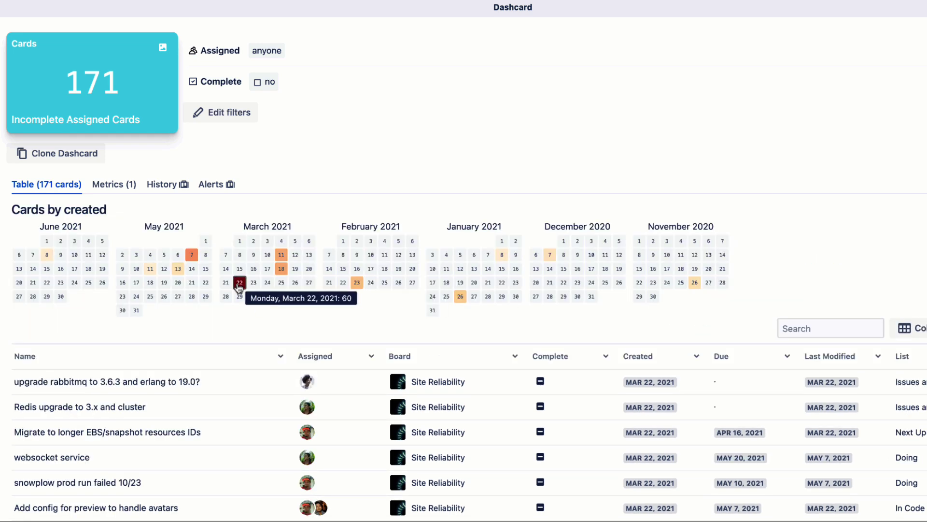
scroll(239, 287, "down", 2)
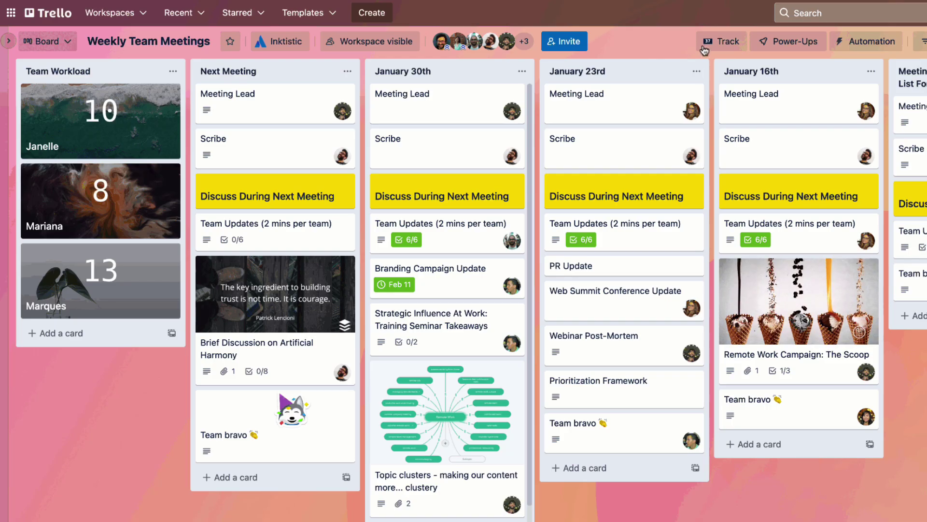
Step: Start a custom dashcard with the green hills photo background
left_click(712, 42)
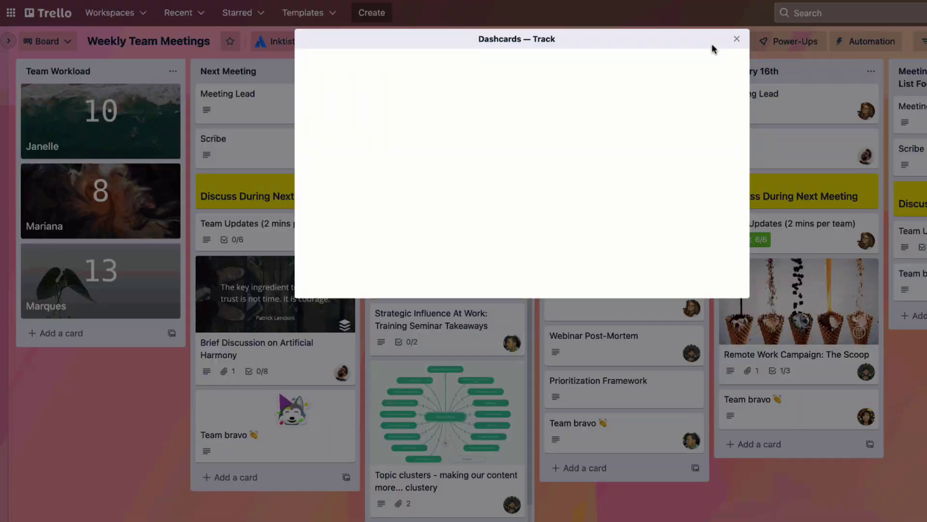
left_click(684, 285)
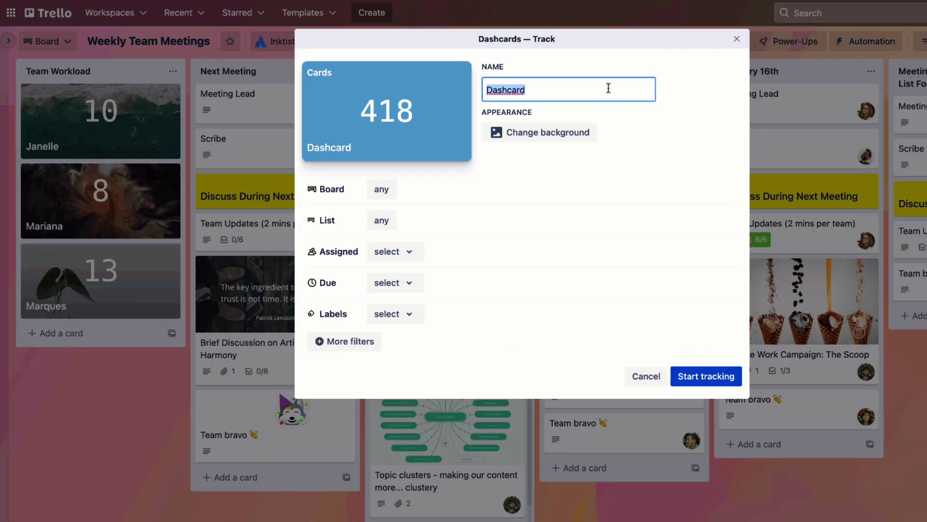
left_click(574, 134)
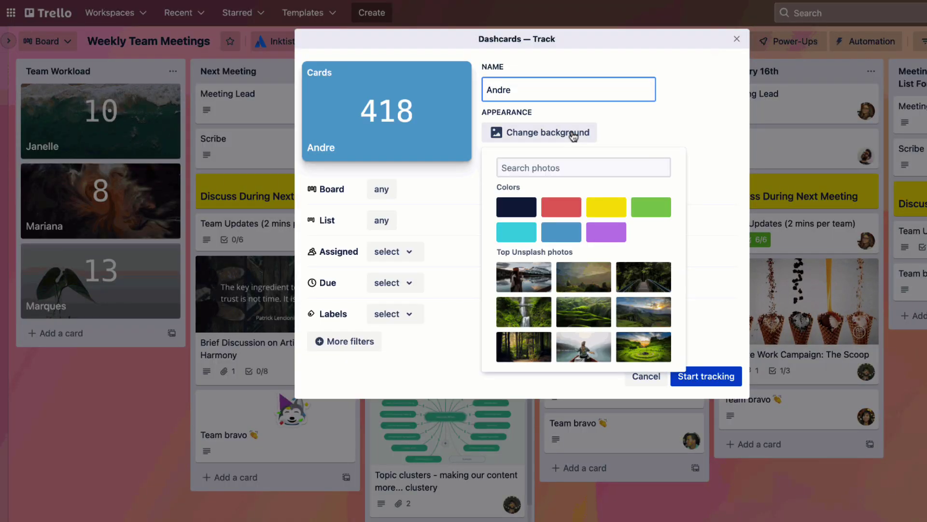
left_click(583, 312)
left_click(448, 233)
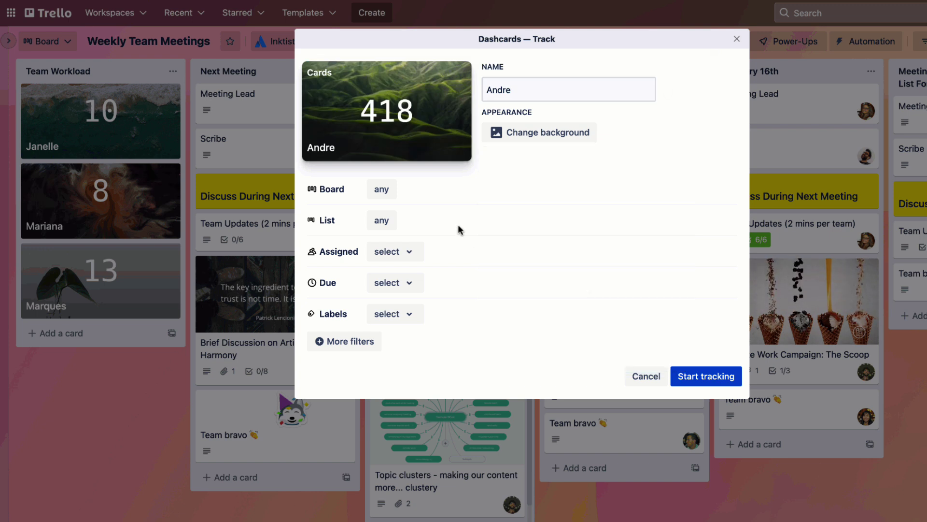
Step: Set Assigned to include any of one member and Due to in the future, then close the form
left_click(417, 252)
left_click(414, 300)
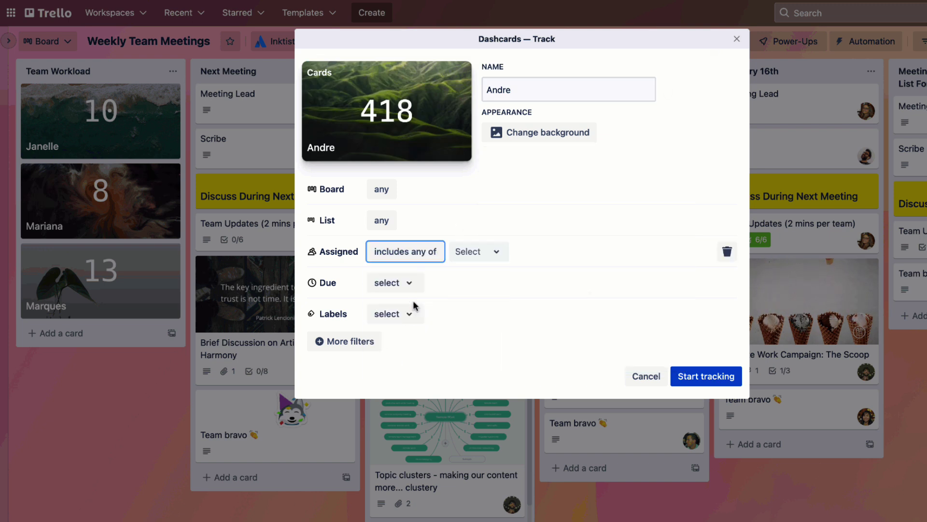
left_click(477, 252)
left_click(470, 322)
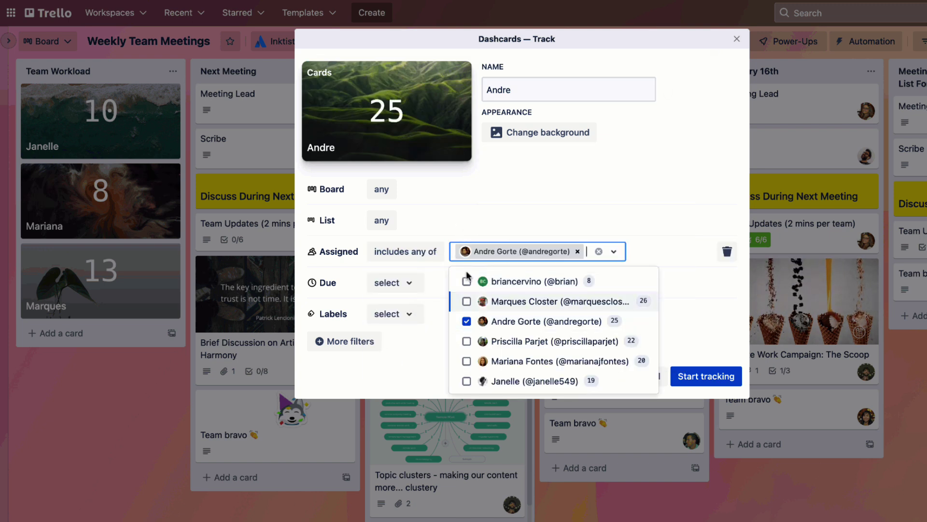
left_click(414, 283)
left_click(410, 176)
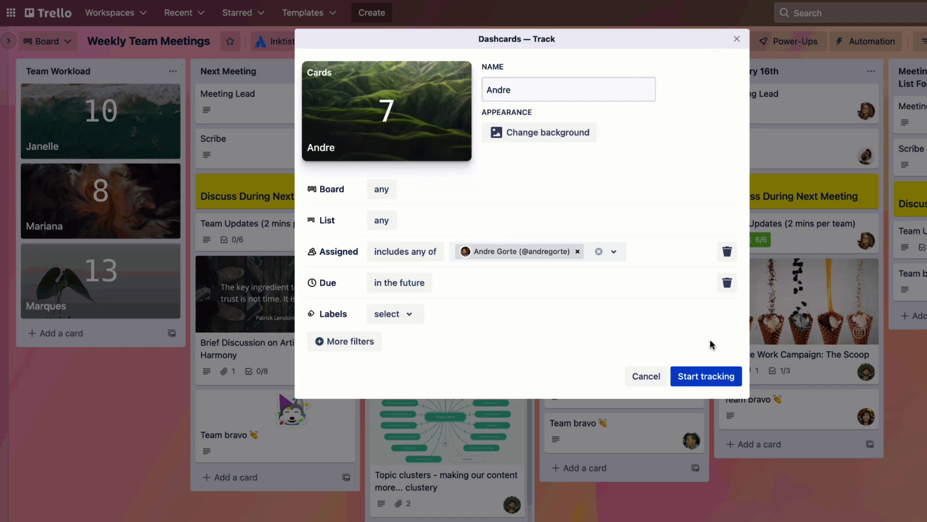
left_click(709, 373)
Step: Begin another custom dashcard, then open the Q2 Revenue in USD card
left_click(711, 44)
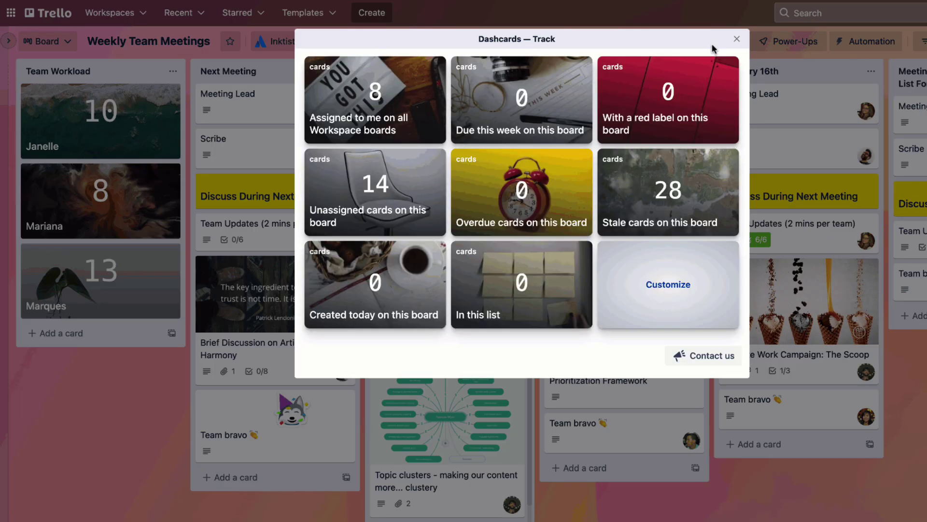
left_click(688, 285)
double_click(608, 88)
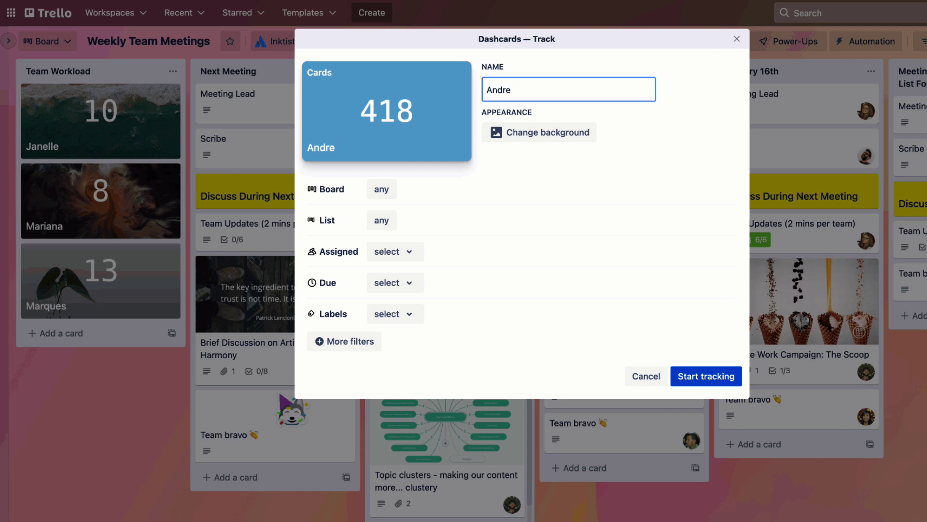
left_click(574, 134)
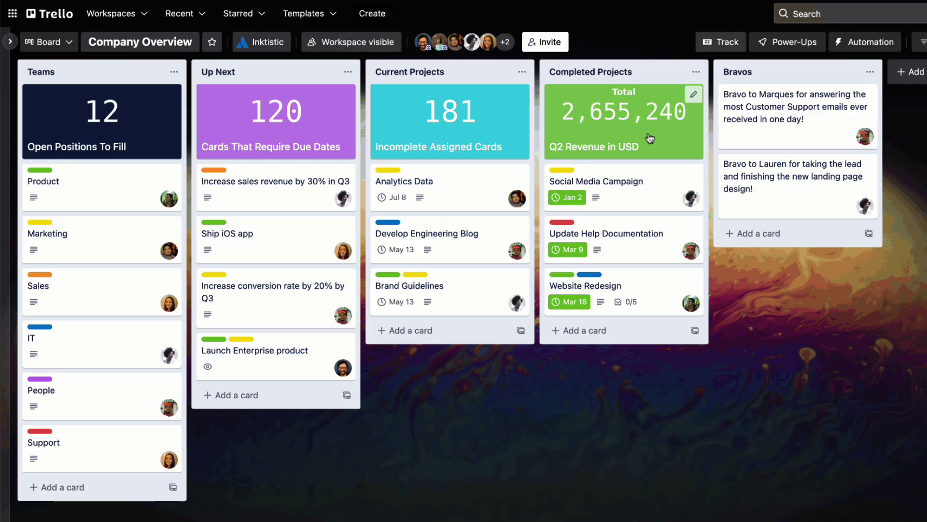
left_click(647, 134)
scroll(626, 189, "down", 4)
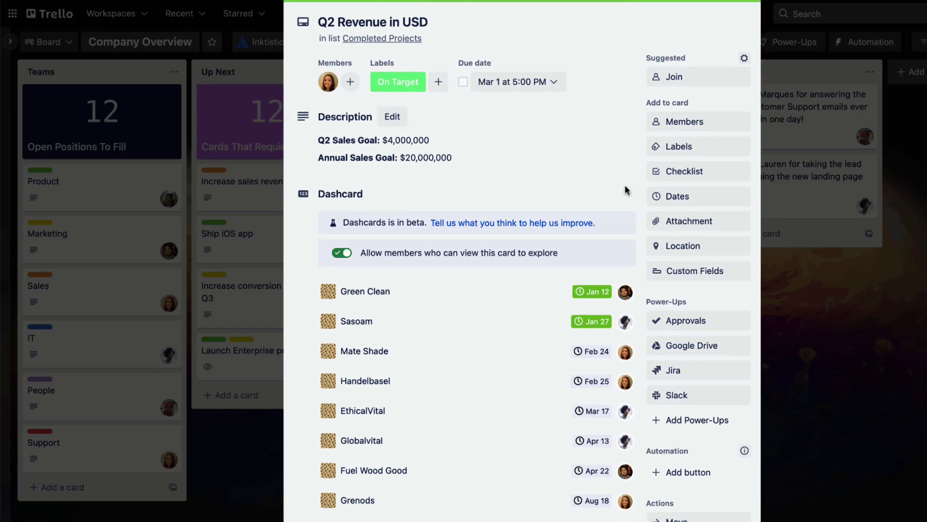
scroll(627, 190, "down", 5)
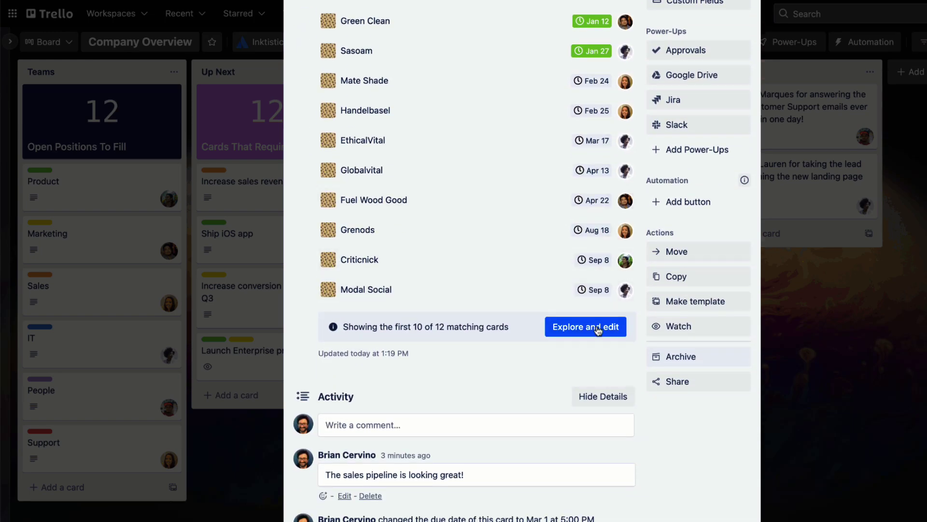
left_click(598, 331)
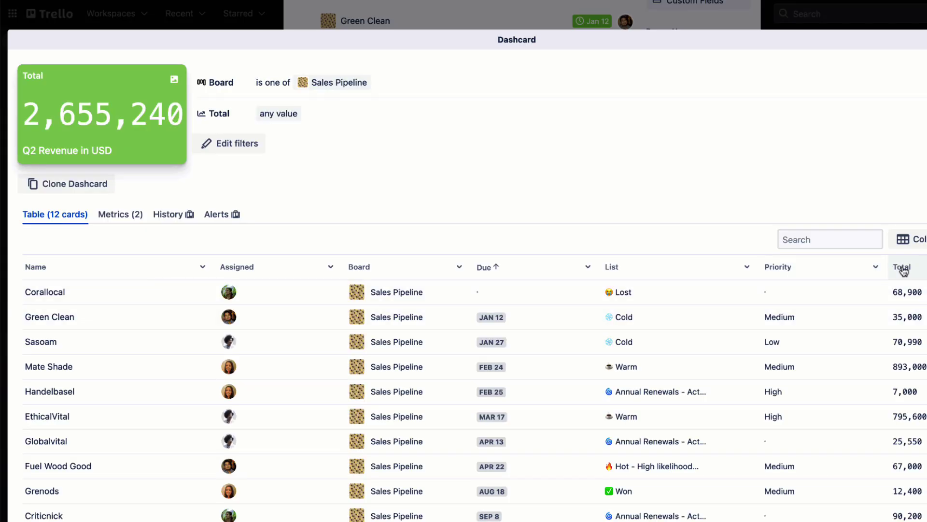
left_click(926, 269)
left_click(926, 325)
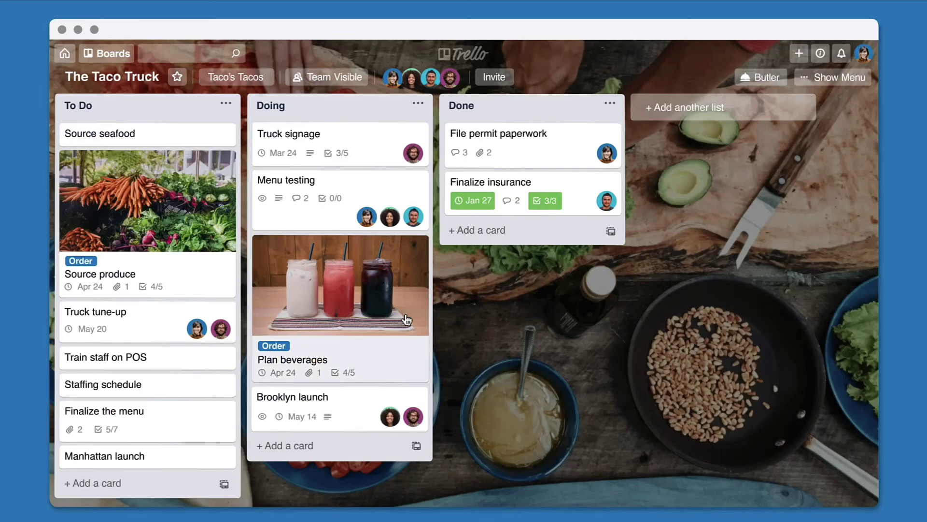
left_click(334, 213)
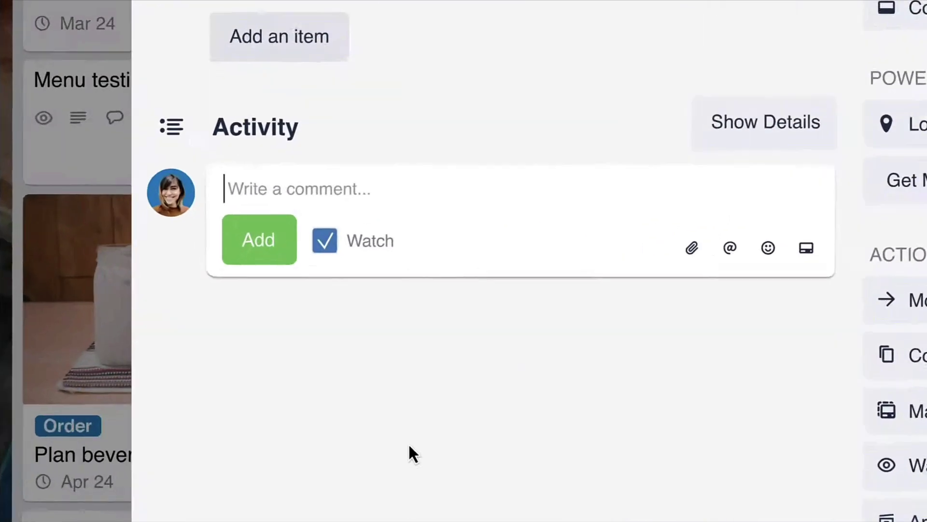
type("Ca")
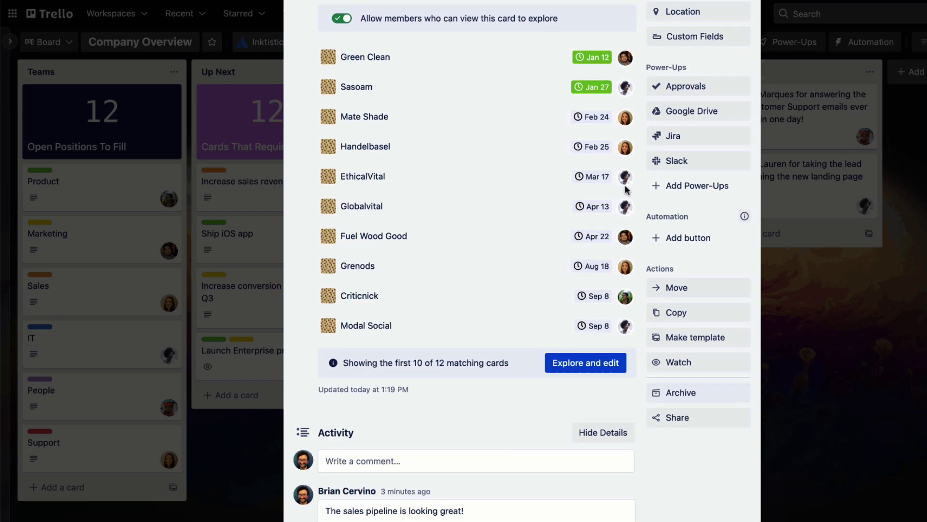
Step: Expand the Q2 Revenue in USD dashcard into its 12-card table and sort by Total descending
scroll(626, 194, "down", 1)
left_click(598, 327)
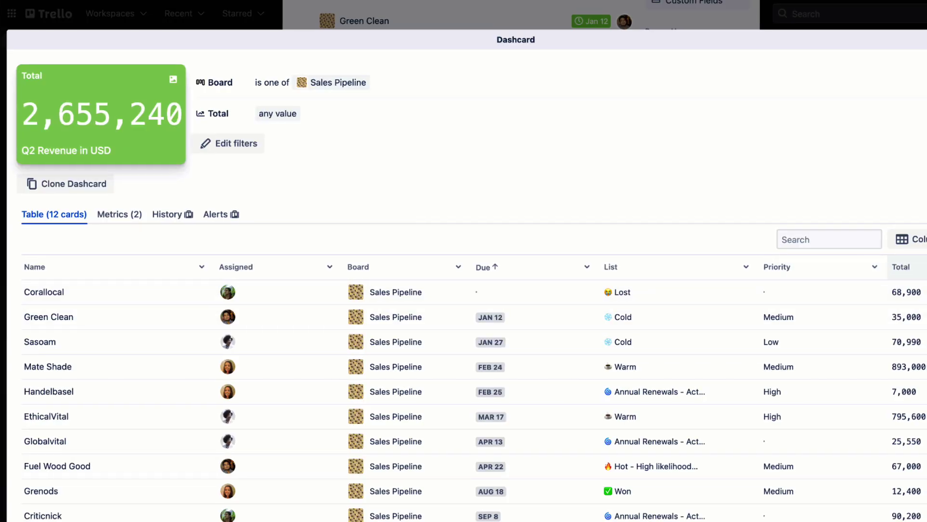
left_click(905, 267)
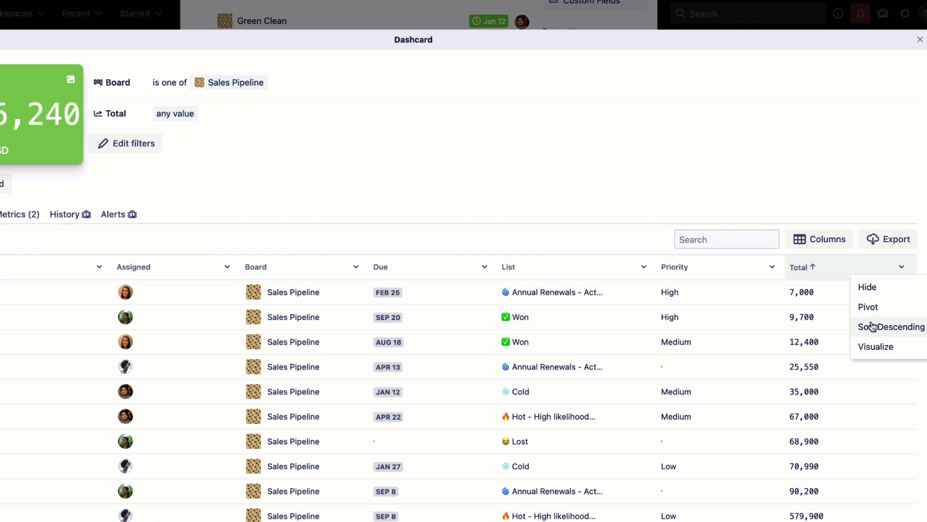
left_click(872, 327)
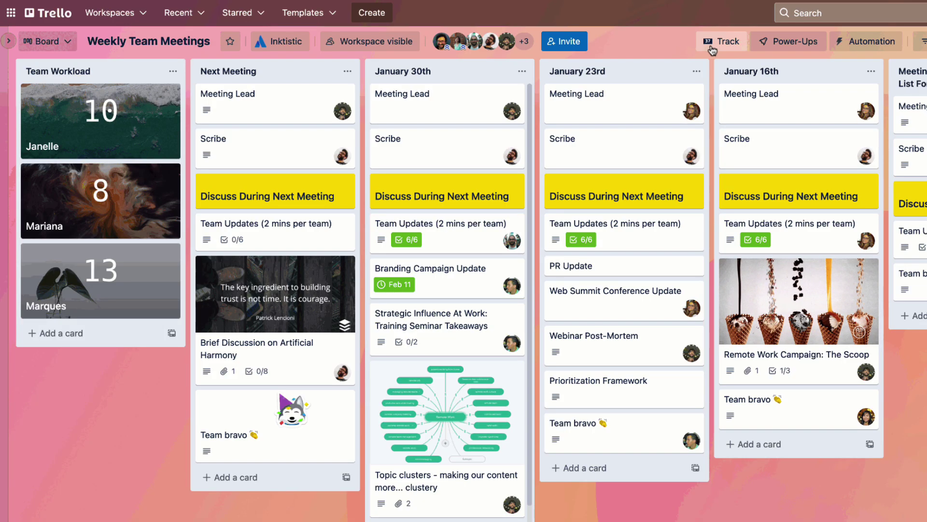
Step: Create a new custom dashcard named after the team member, with a green hills photo background
left_click(717, 42)
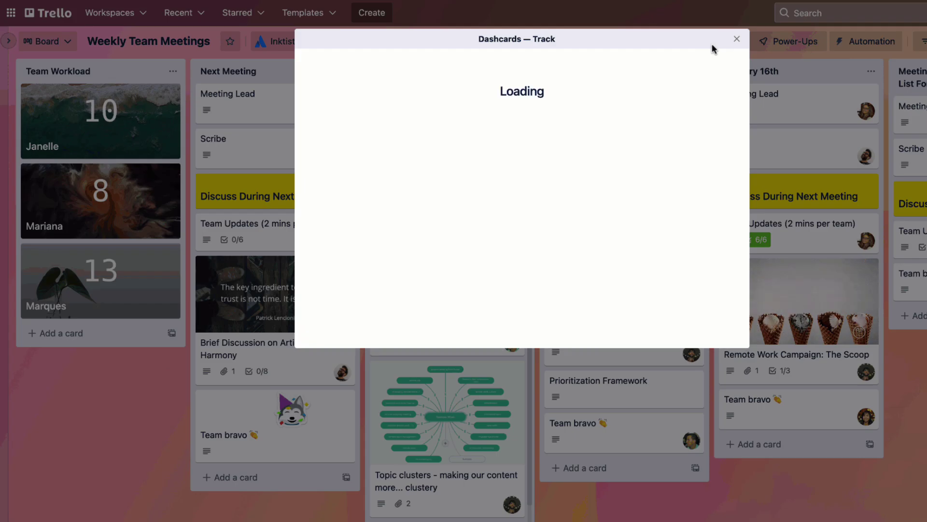
left_click(687, 282)
triple_click(609, 88)
type("Andre")
left_click(573, 134)
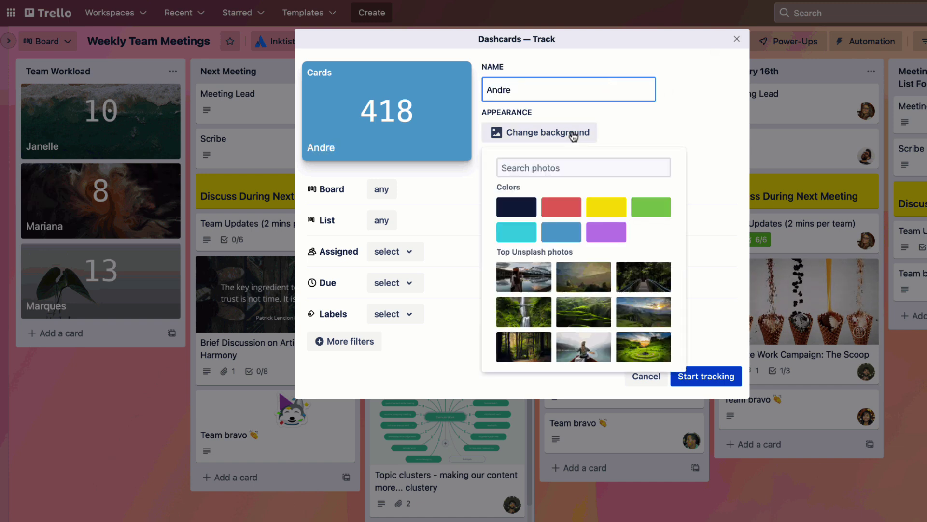
left_click(583, 313)
left_click(459, 230)
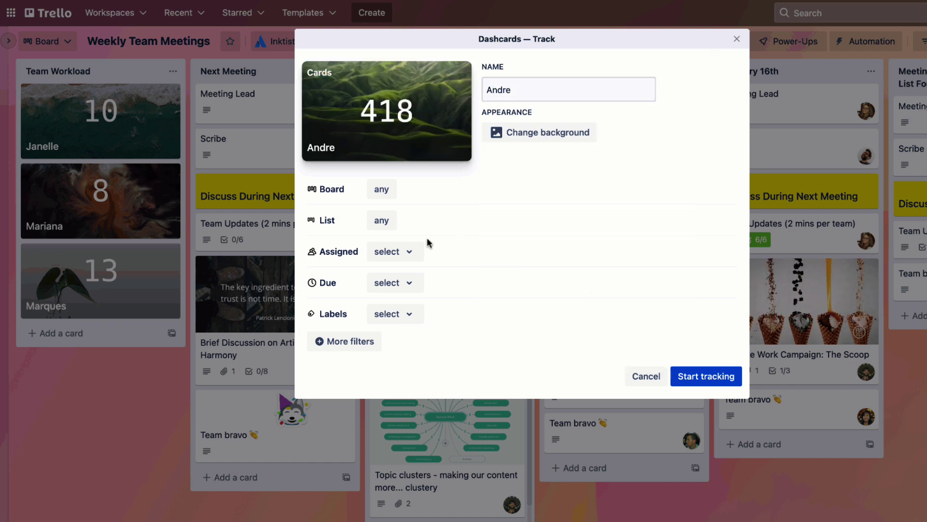
Step: Set the dashcard's Assigned filter to 'includes any of' one team member
left_click(409, 251)
left_click(415, 302)
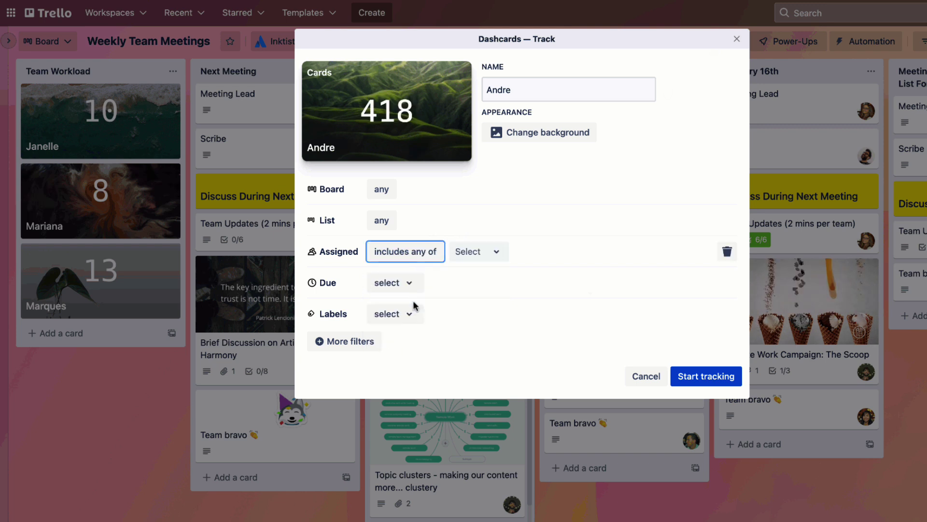
left_click(476, 260)
left_click(469, 321)
left_click(460, 234)
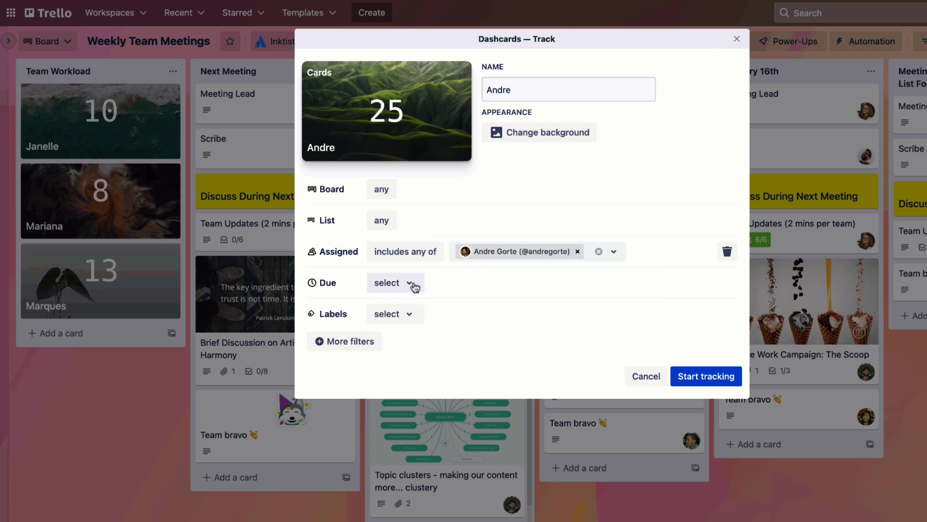
left_click(414, 288)
Step: Limit the dashcard to cards due in the future, and give Menu testing a March 24 due date
left_click(402, 176)
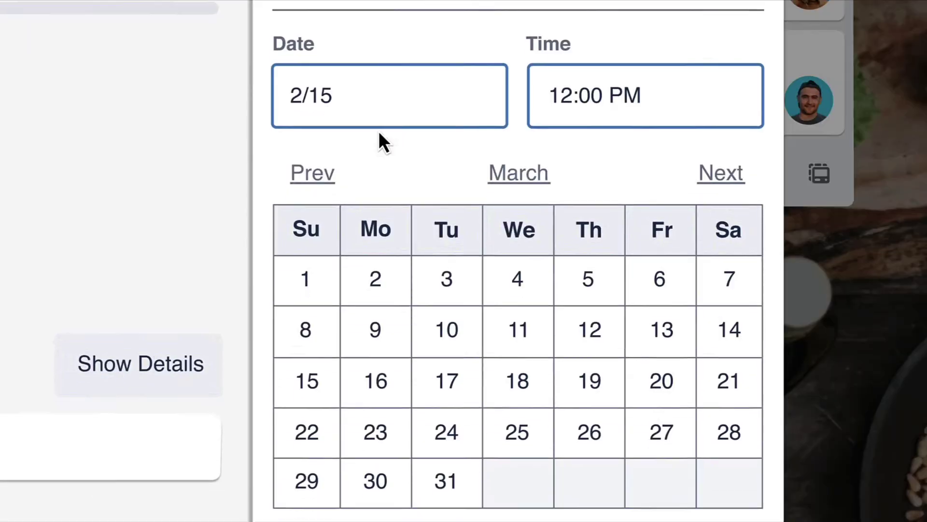
scroll(430, 362, "down", 1)
left_click(441, 424)
scroll(441, 418, "down", 1)
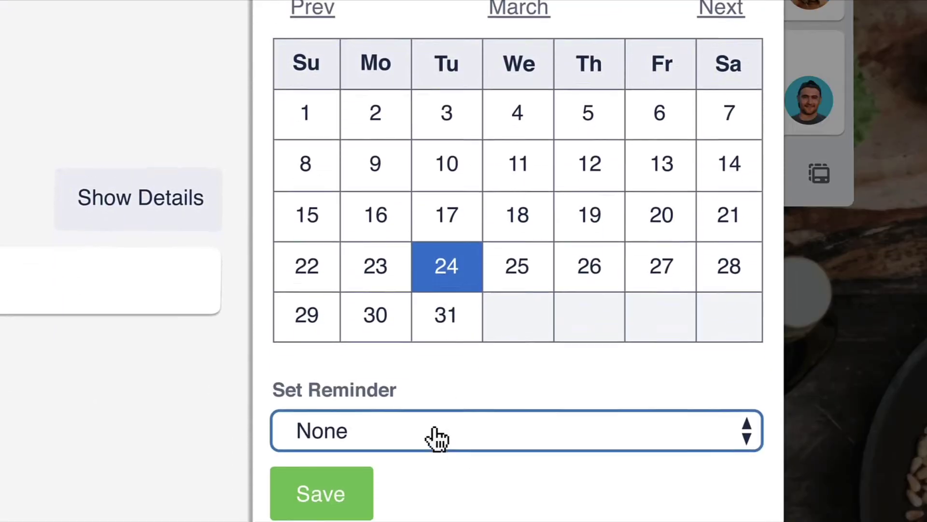
Step: Keep the due-date reminder at None and move Source produce to the top of Doing
left_click(437, 441)
left_click(436, 490)
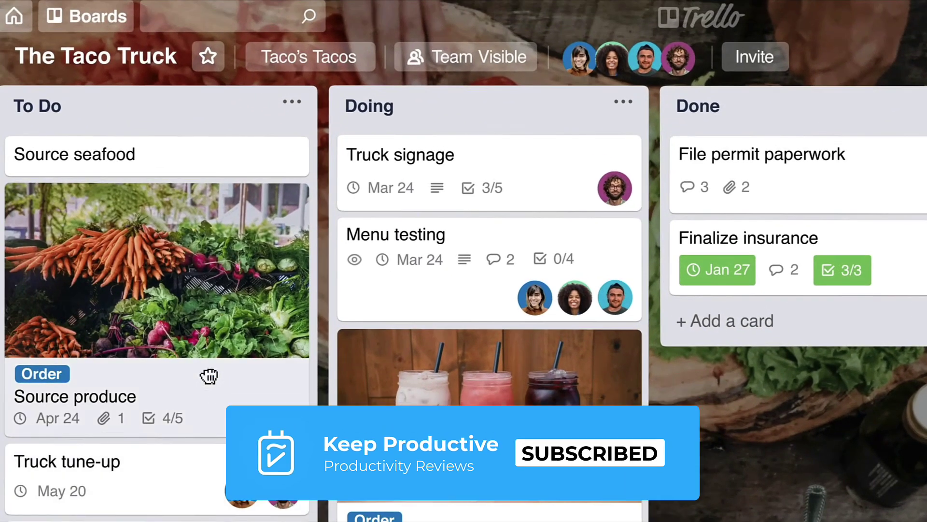
left_click_drag(209, 376, 541, 327)
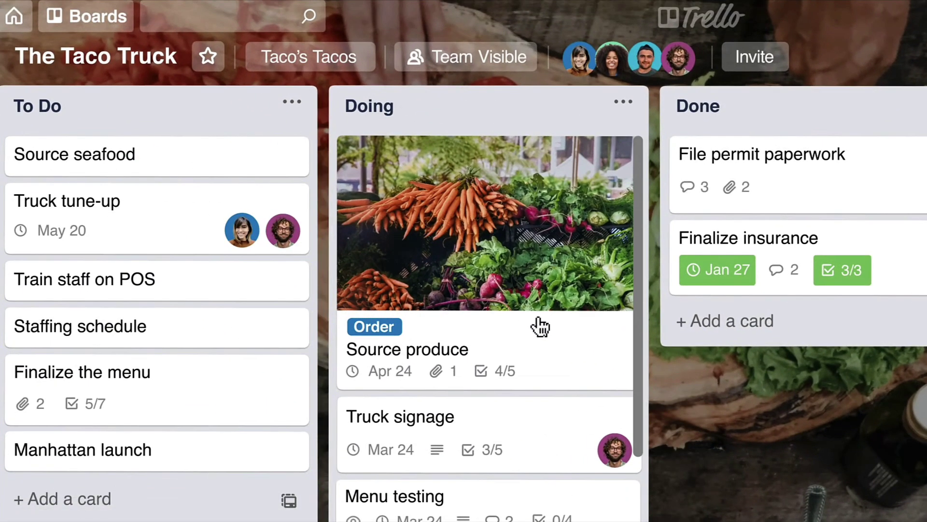